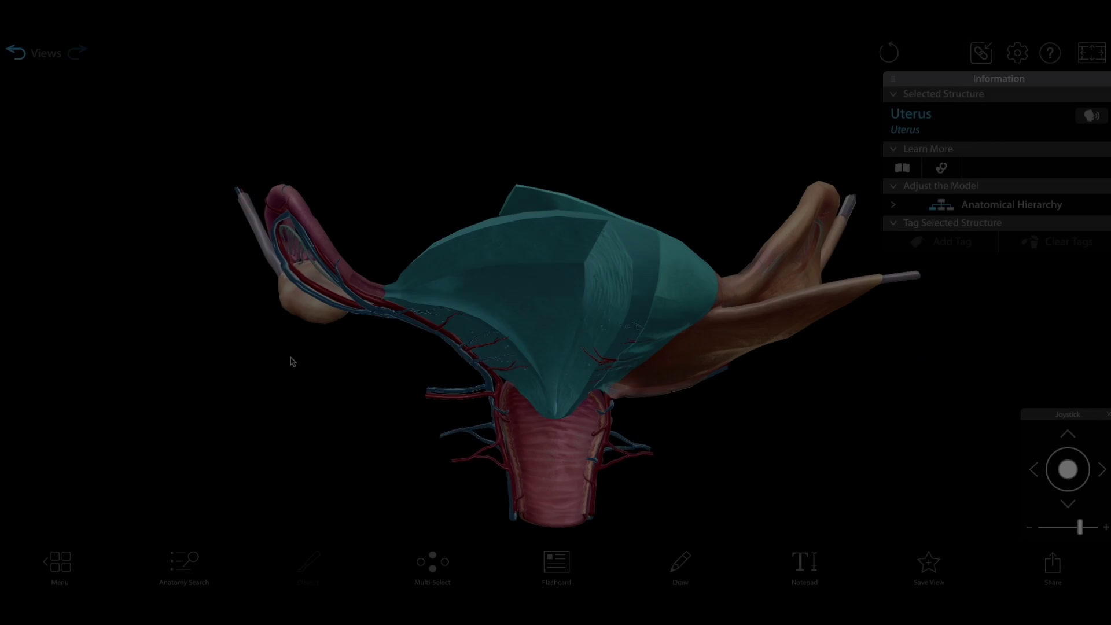
- Identify the right ovary on the uterus model, and select the whole uterine tubes through the anatomical hierarchy
left_click_drag(290, 361, 457, 337)
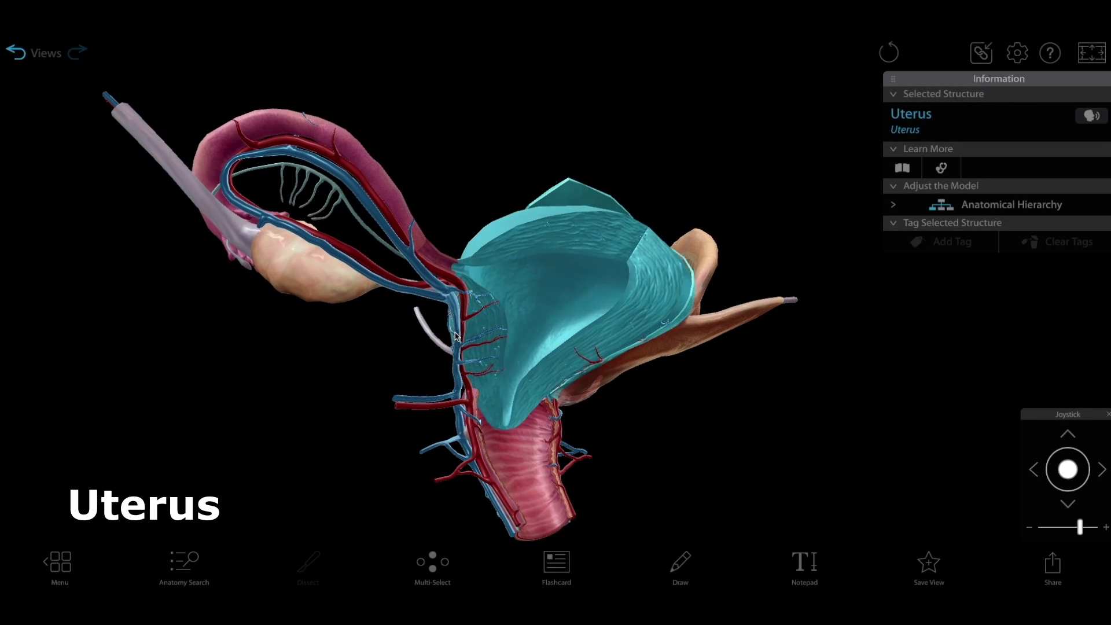
left_click(309, 288)
mouse_move(256, 370)
left_mouse_down()
mouse_move(251, 409)
mouse_move(268, 360)
left_mouse_up()
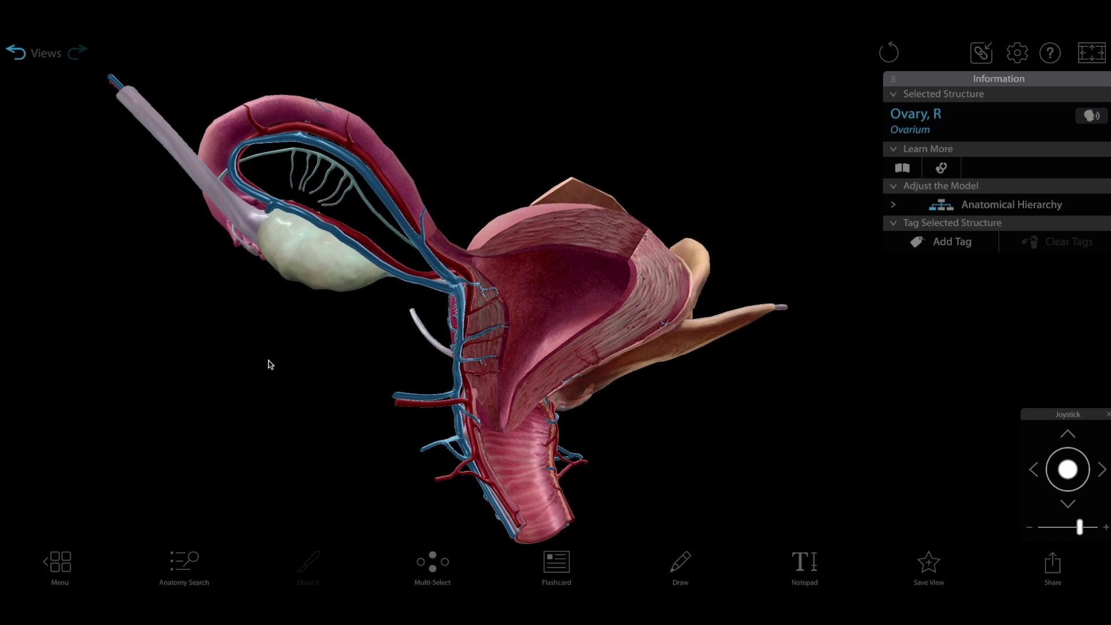
left_click(985, 206)
left_click(946, 281)
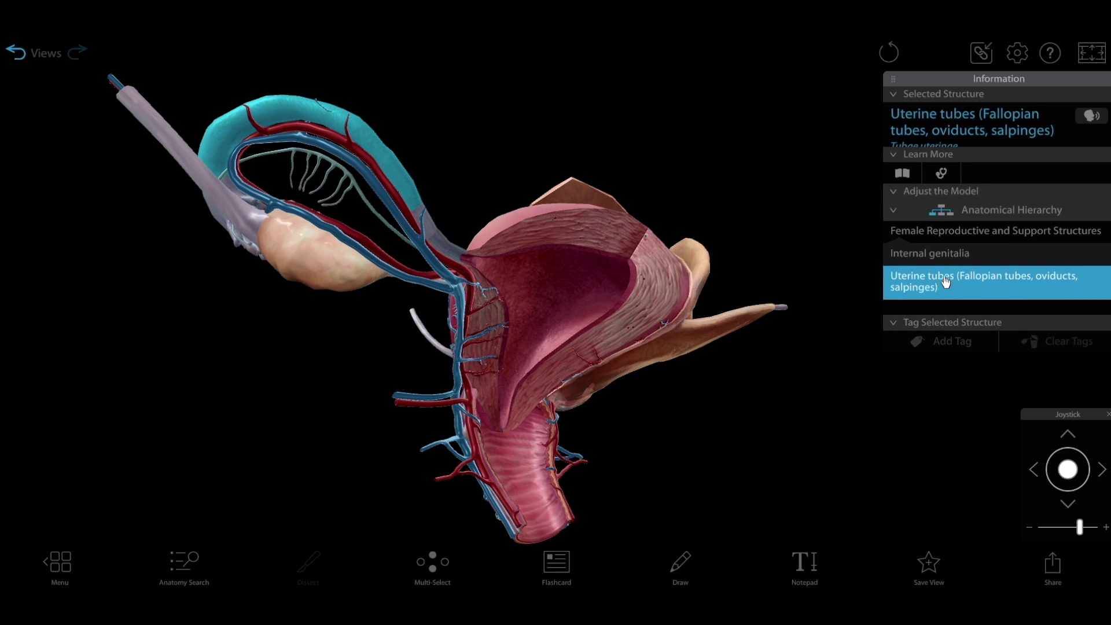
- Turn the uterus model to a front view and identify the uterine cavity and the adjacent uterine wall
left_click_drag(658, 324, 484, 365)
left_click(496, 288)
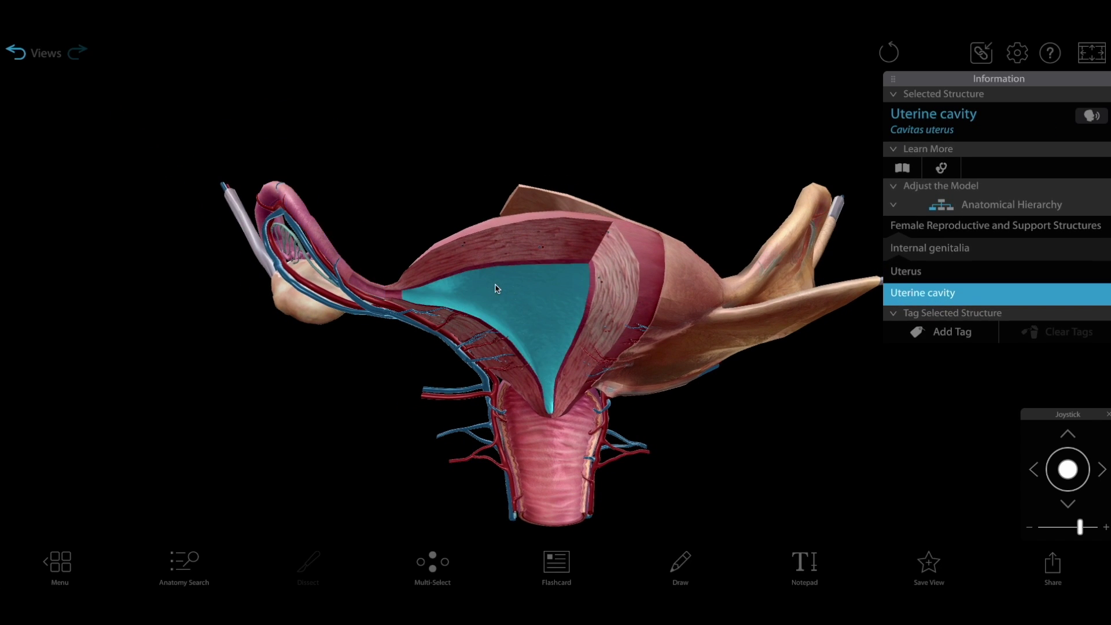
left_click_drag(495, 295, 591, 296)
left_click(594, 268)
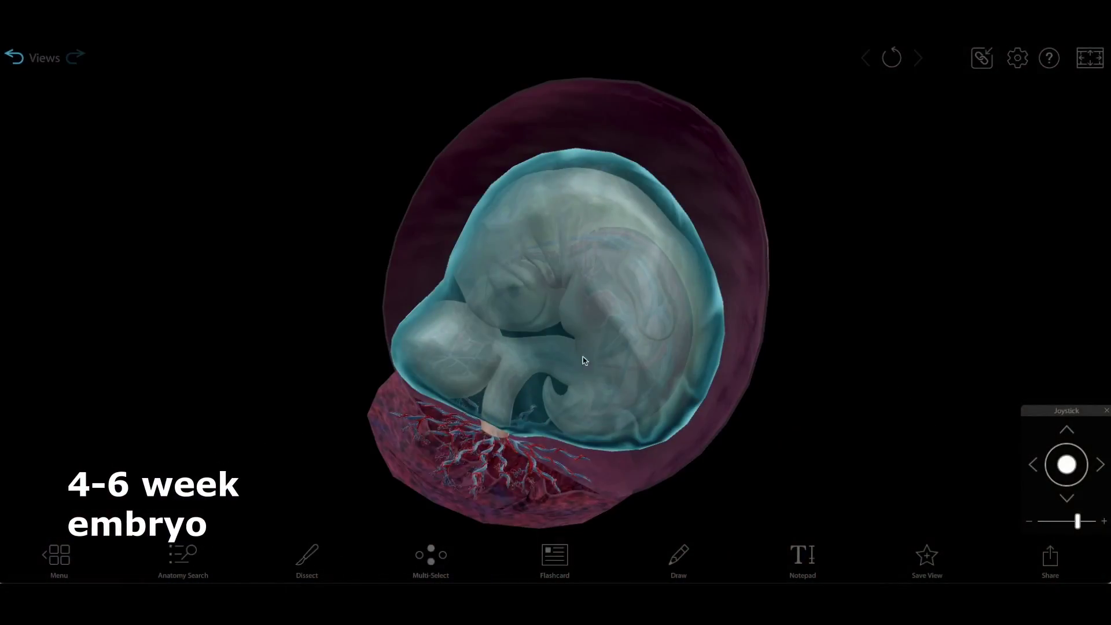
- Identify the right half of the chorion and hide the amniotic sac around the 4–6 week embryo
left_click_drag(602, 326, 653, 308)
left_click(644, 307)
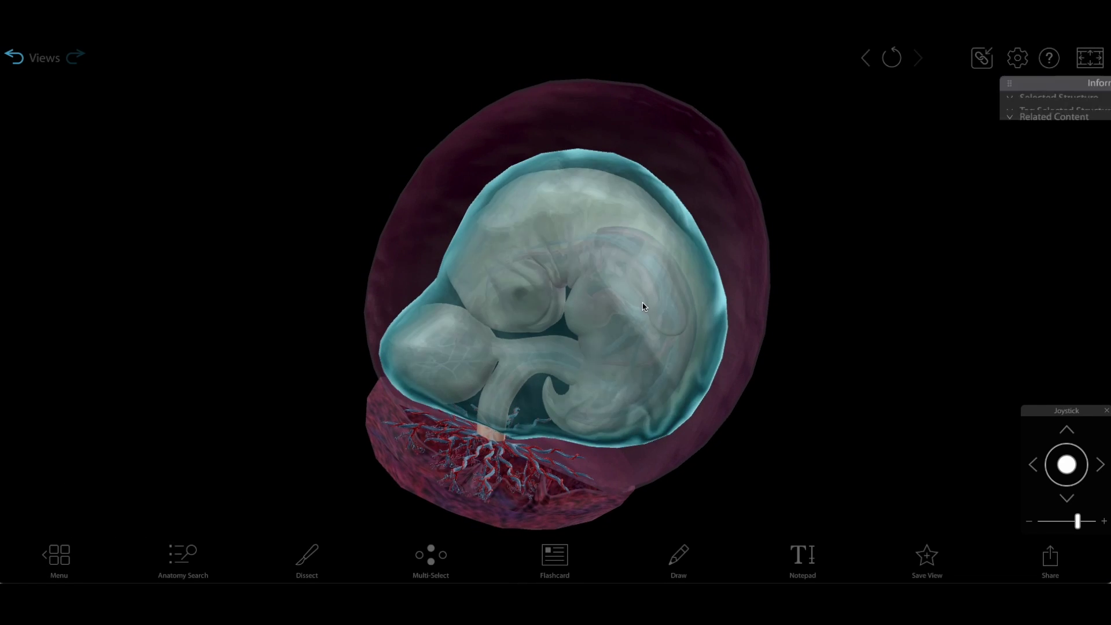
left_click(732, 239)
mouse_move(771, 316)
left_mouse_down()
mouse_move(690, 368)
mouse_move(763, 320)
left_mouse_up()
left_click(691, 369)
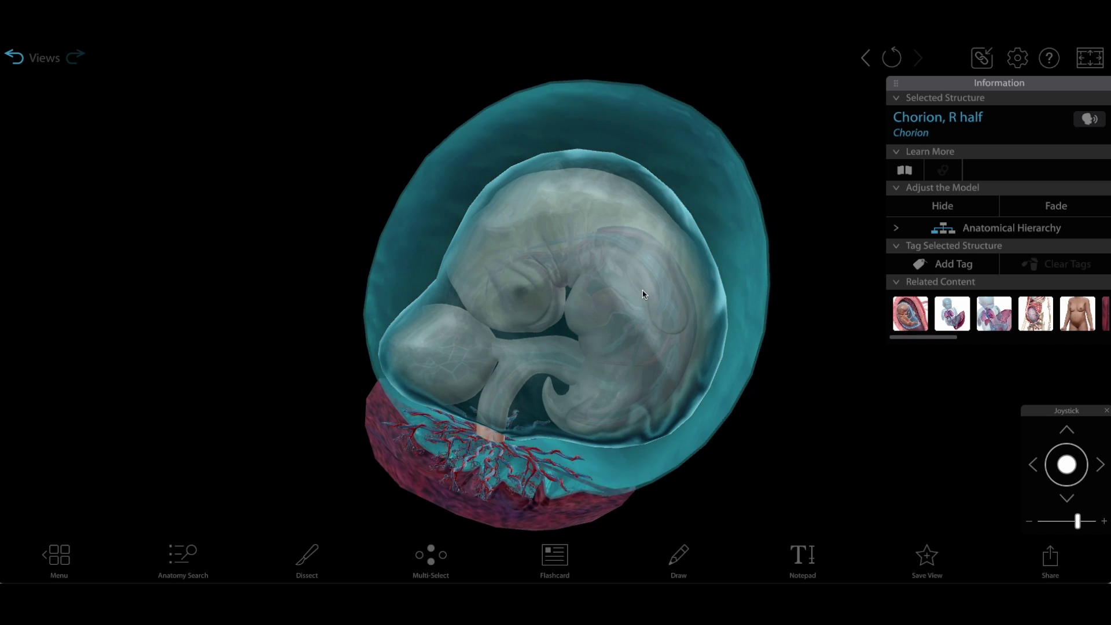
left_click(647, 292)
left_click(941, 206)
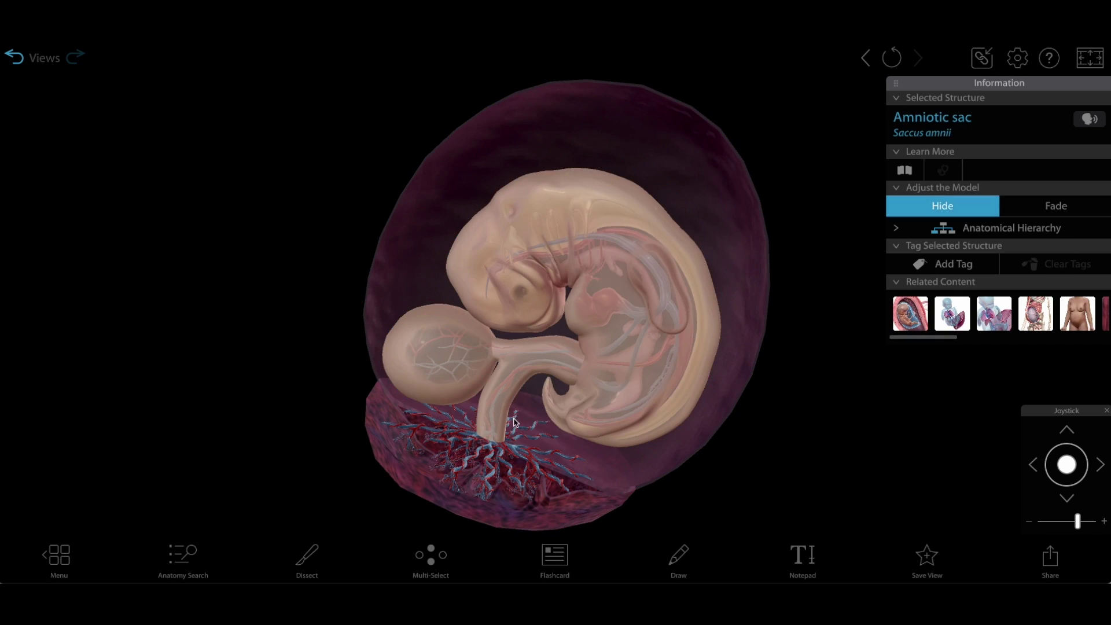
- Identify the yolk sac, the umbilical cord and the left half of the placenta
left_click(429, 377)
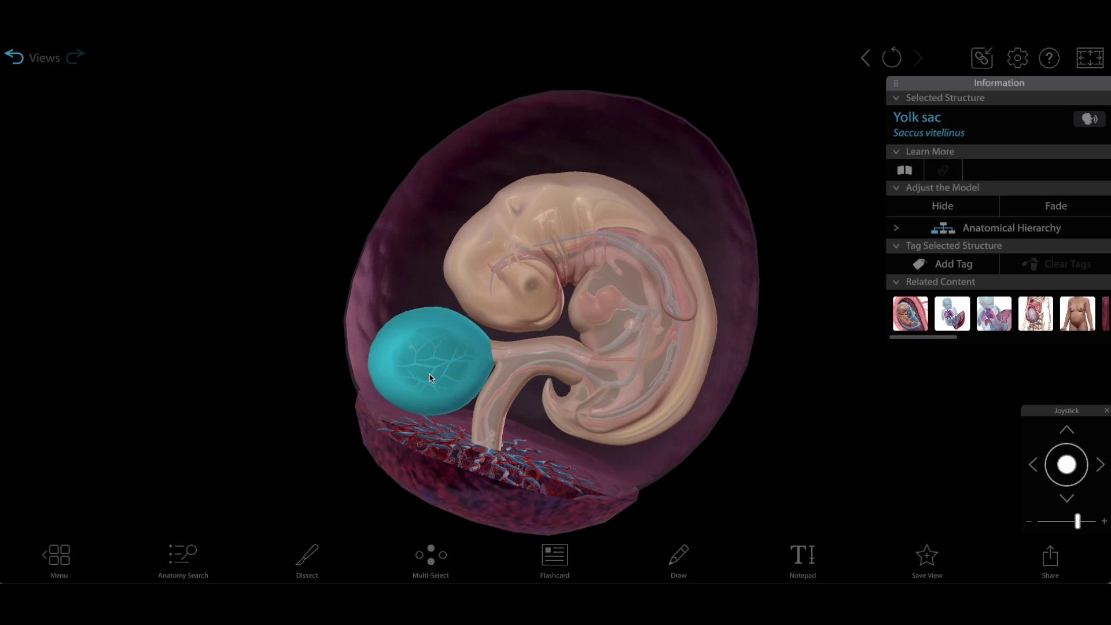
left_click(527, 372)
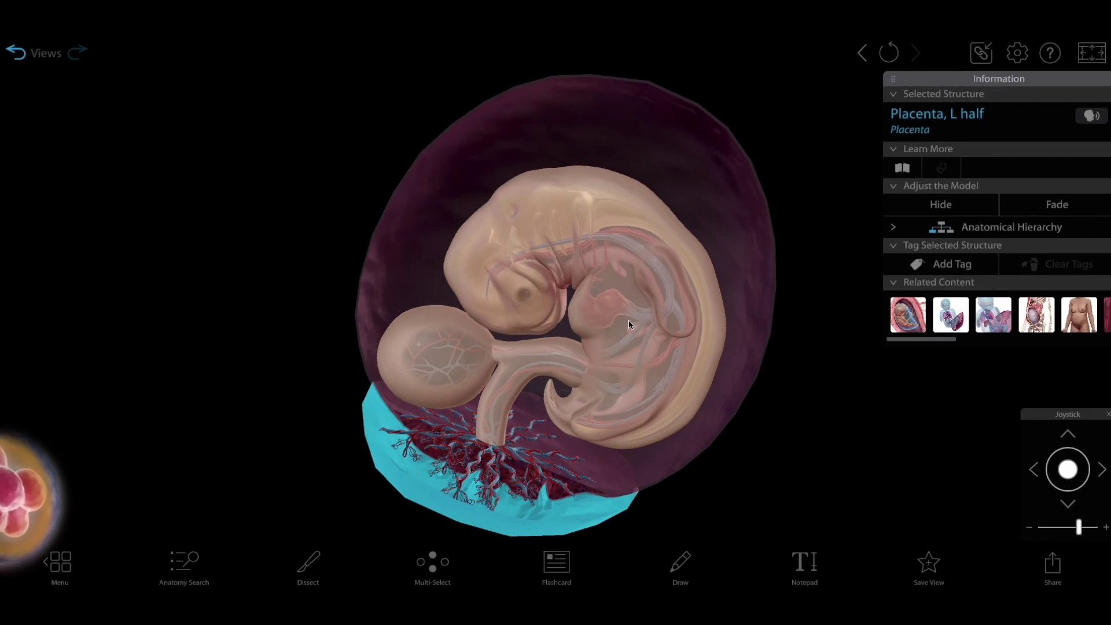
- Hide the outer embryo body to expose the internal organs, and highlight the central nervous system
left_click(609, 227)
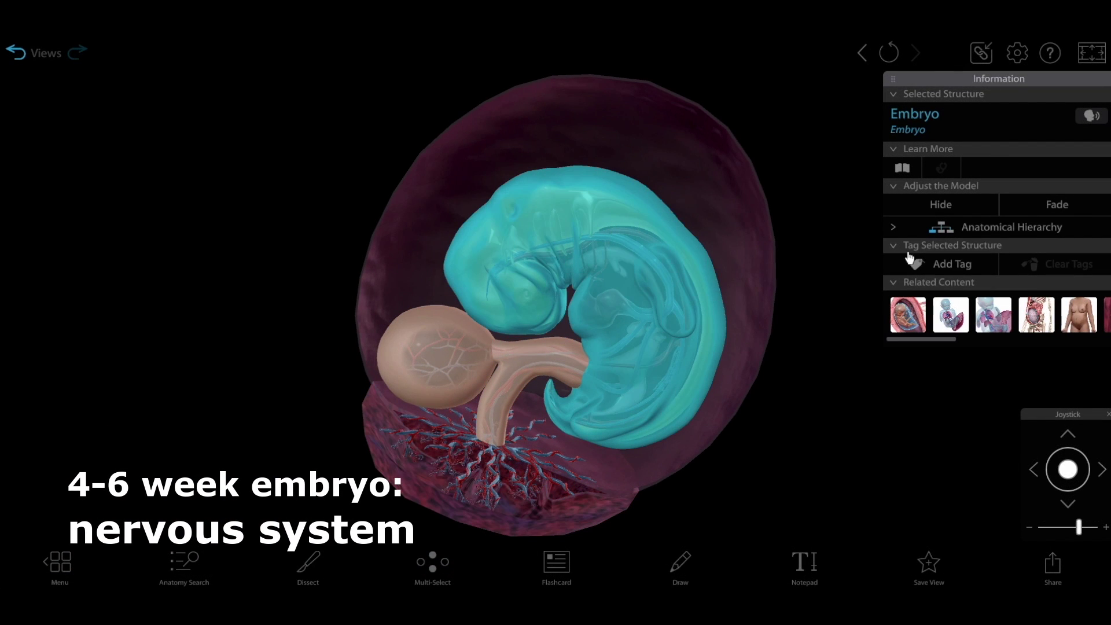
left_click(919, 206)
left_click_drag(525, 301, 591, 303)
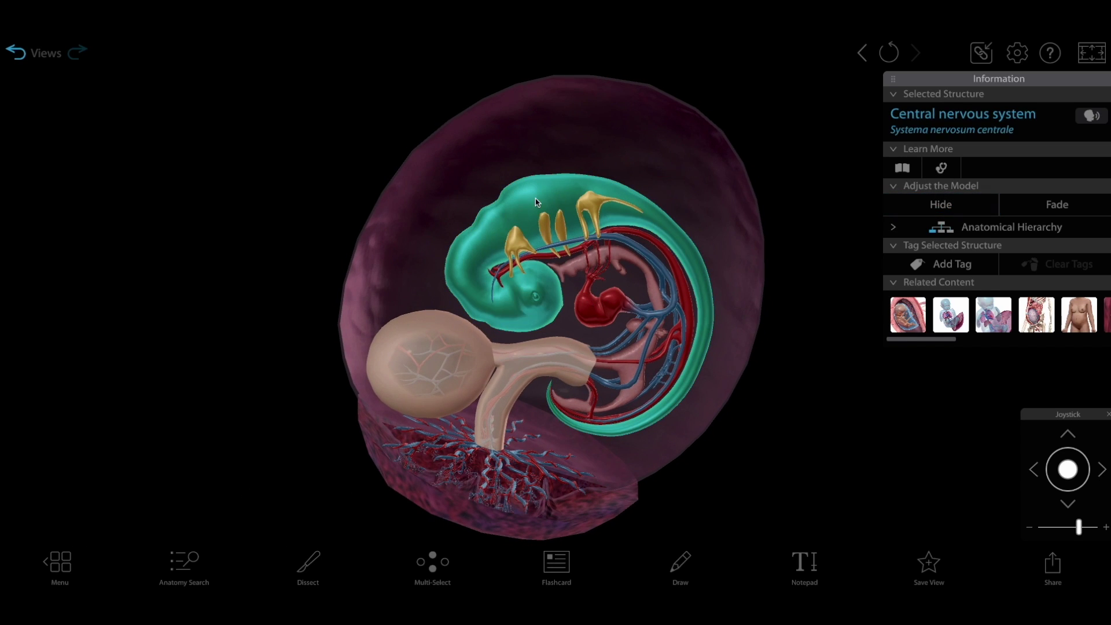
- Annotate the central nervous system with a light-blue circle around the head end and an arrow pointing at the spinal cord
left_click(668, 555)
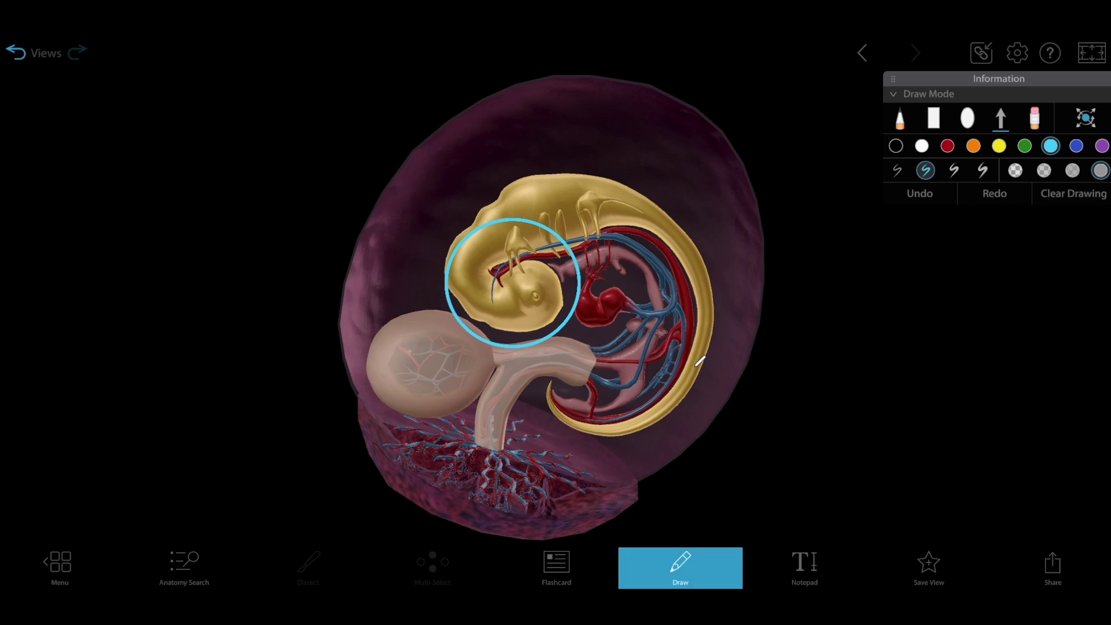
left_click_drag(754, 451, 770, 497)
left_click(680, 567)
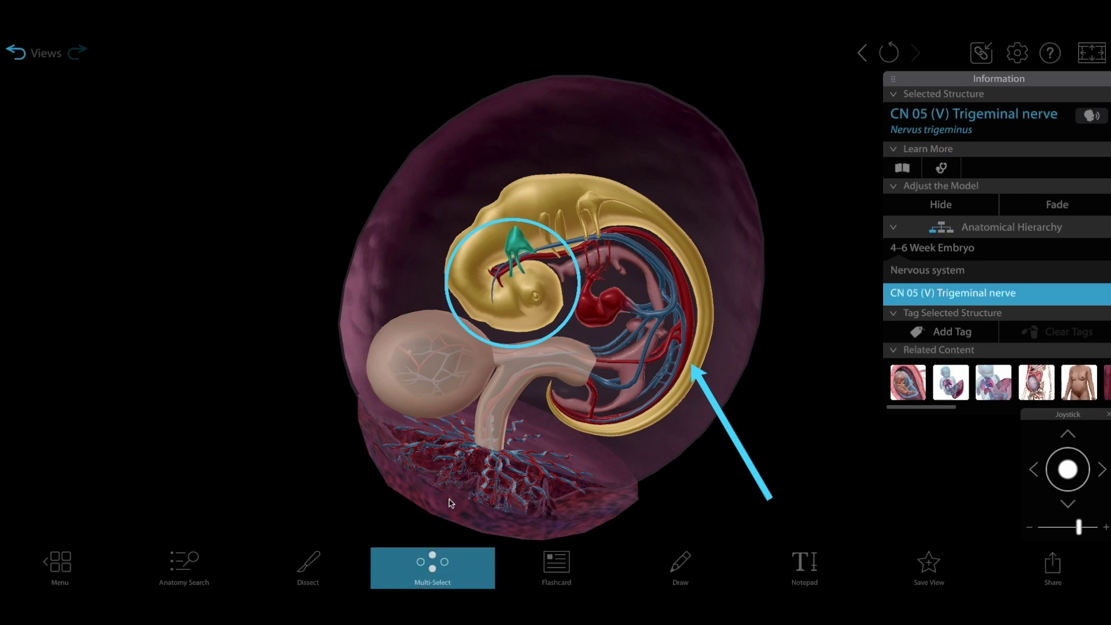
- Add the facial and vestibulocochlear nerves (CN VII and VIII) and the neighbouring cranial nerve to the multi-selection with the trigeminal nerve
left_click(545, 222)
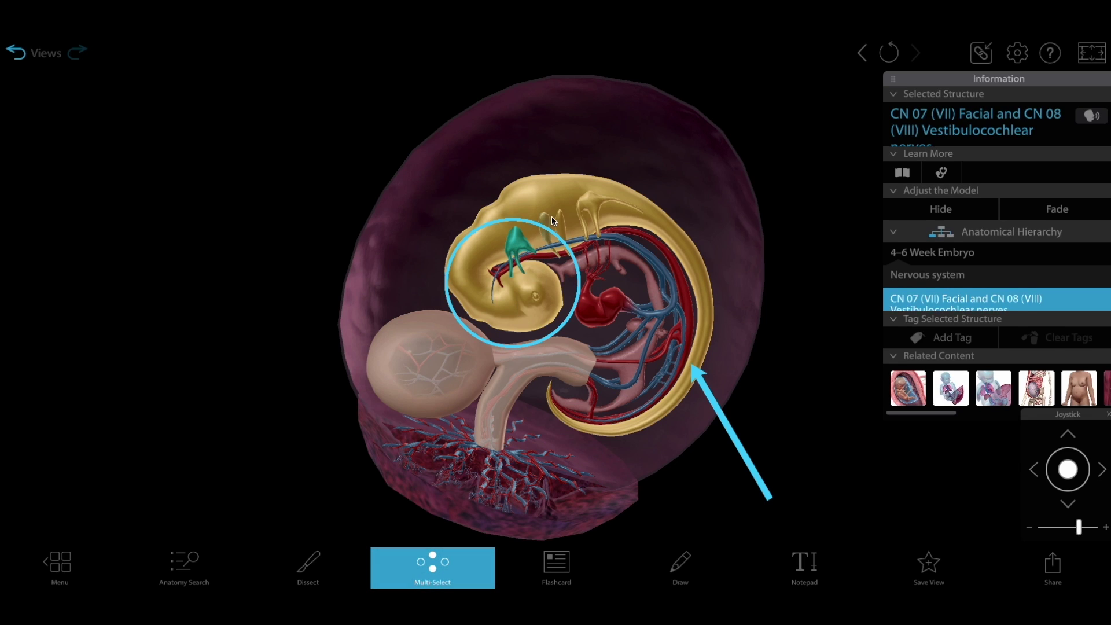
left_click(560, 223)
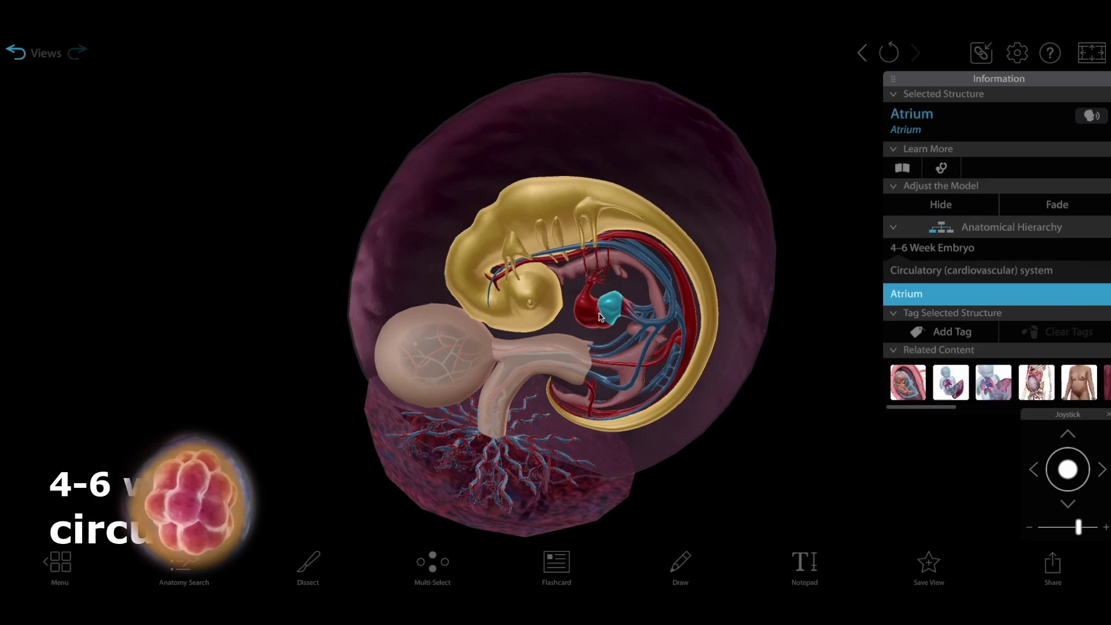
- Identify the embryo's heart chambers, aortic arches, anterior cardinal veins and the vessels beside the heart
left_click(586, 322)
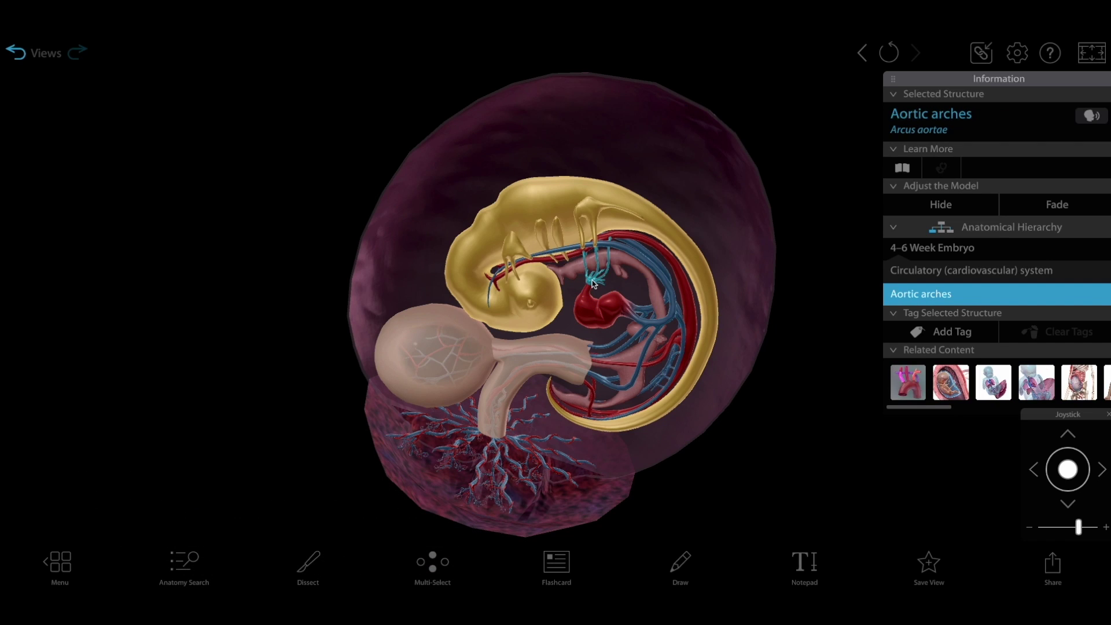
left_click(647, 262)
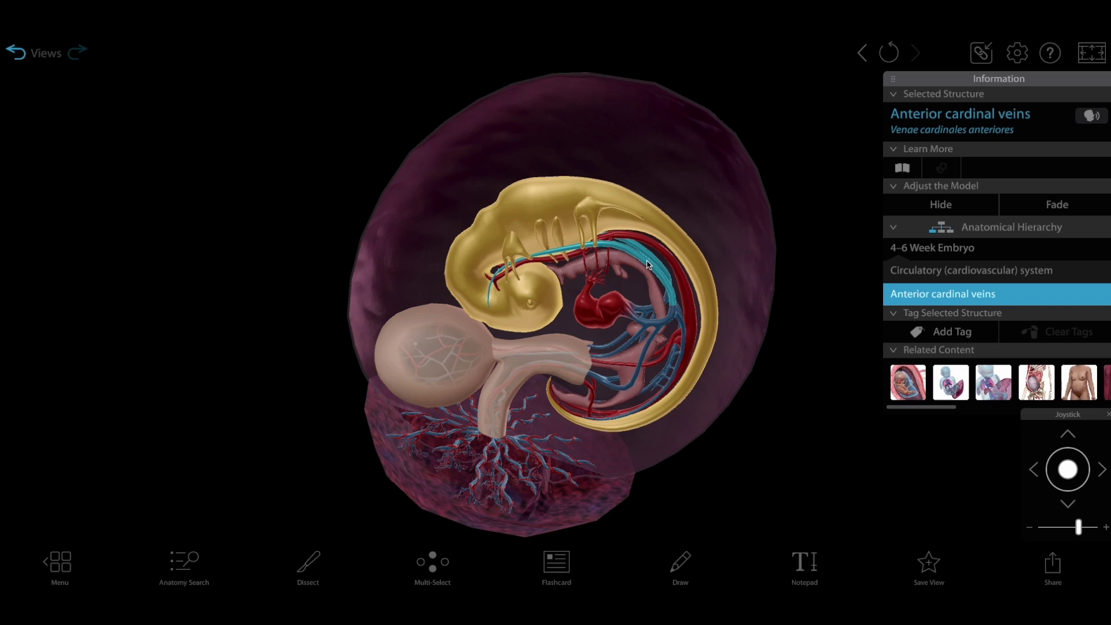
left_click(640, 325)
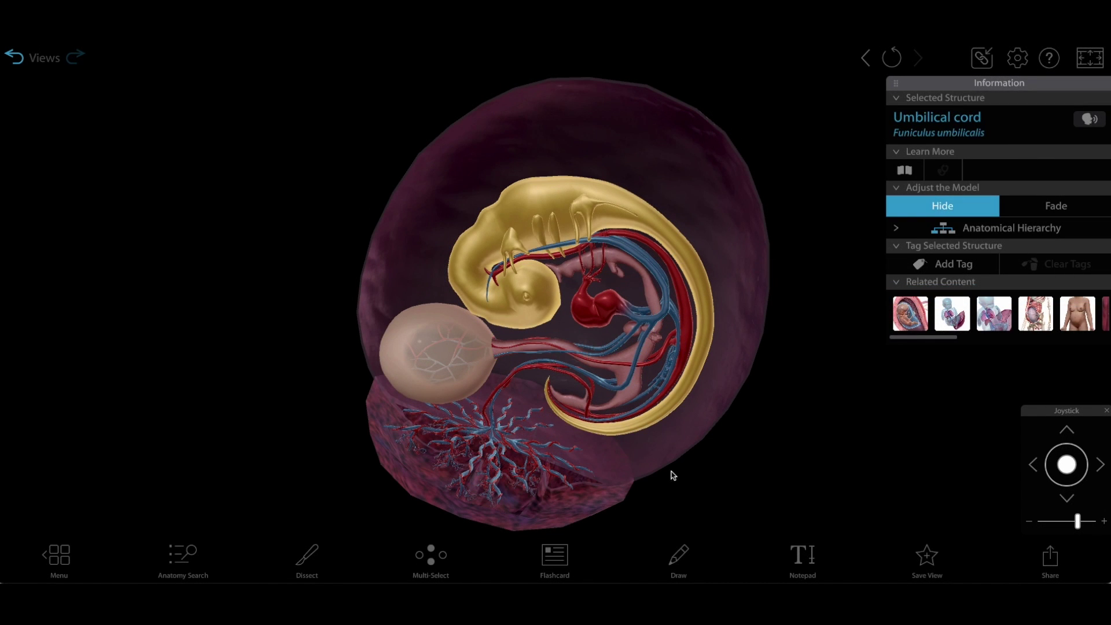
- Examine up close the vessels running from the embryo to the yolk sac and the placenta
left_click_drag(305, 463, 362, 411)
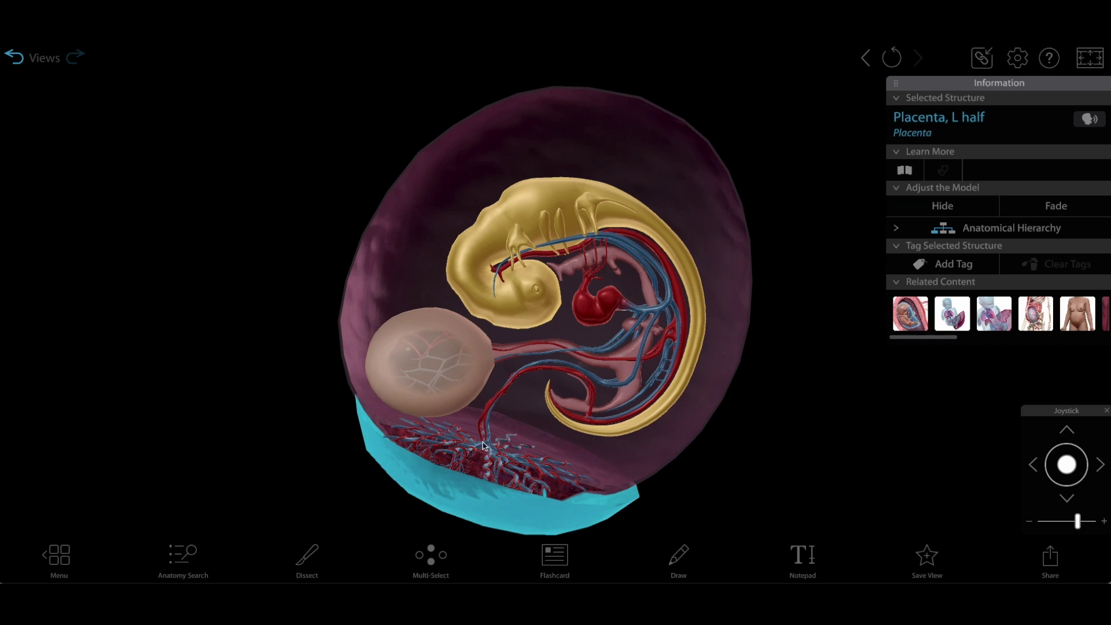
scroll(472, 386, "up", 5)
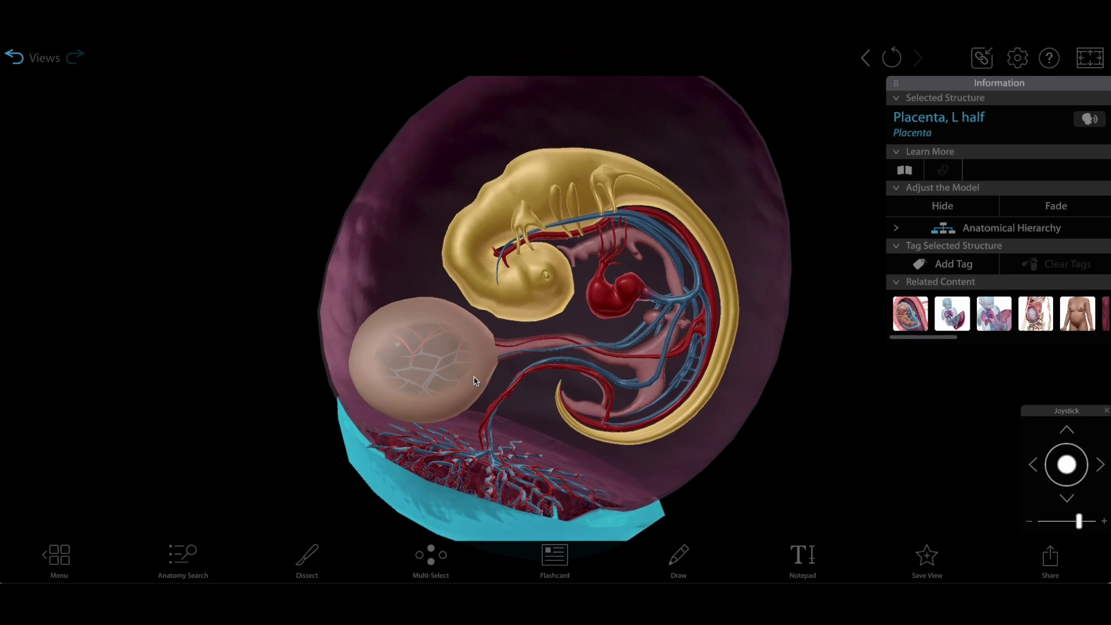
scroll(527, 337, "up", 2)
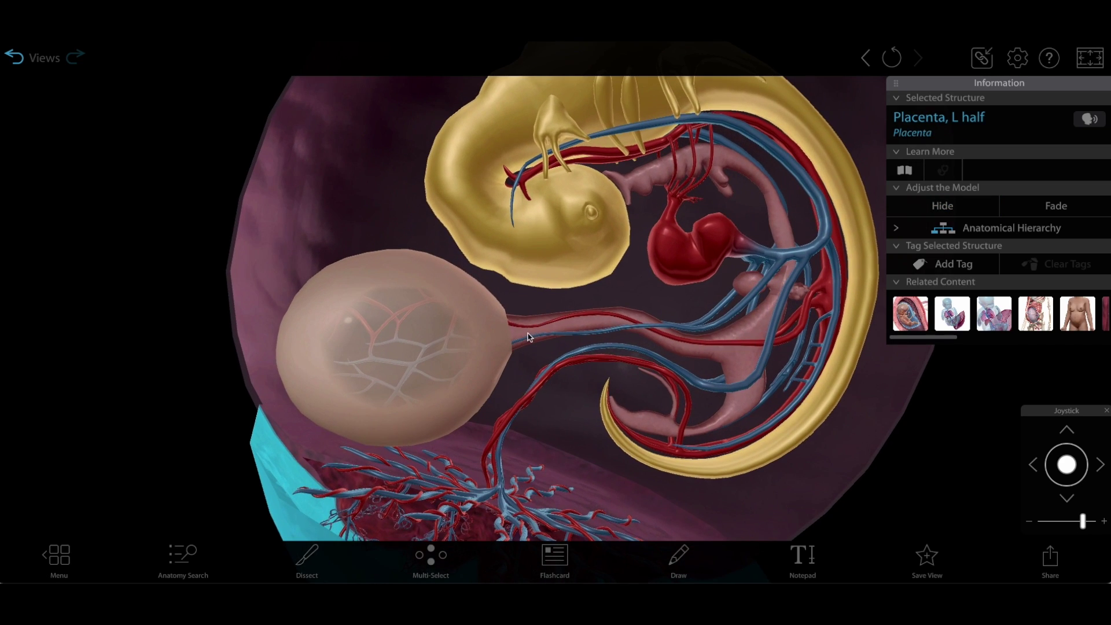
left_click(571, 319)
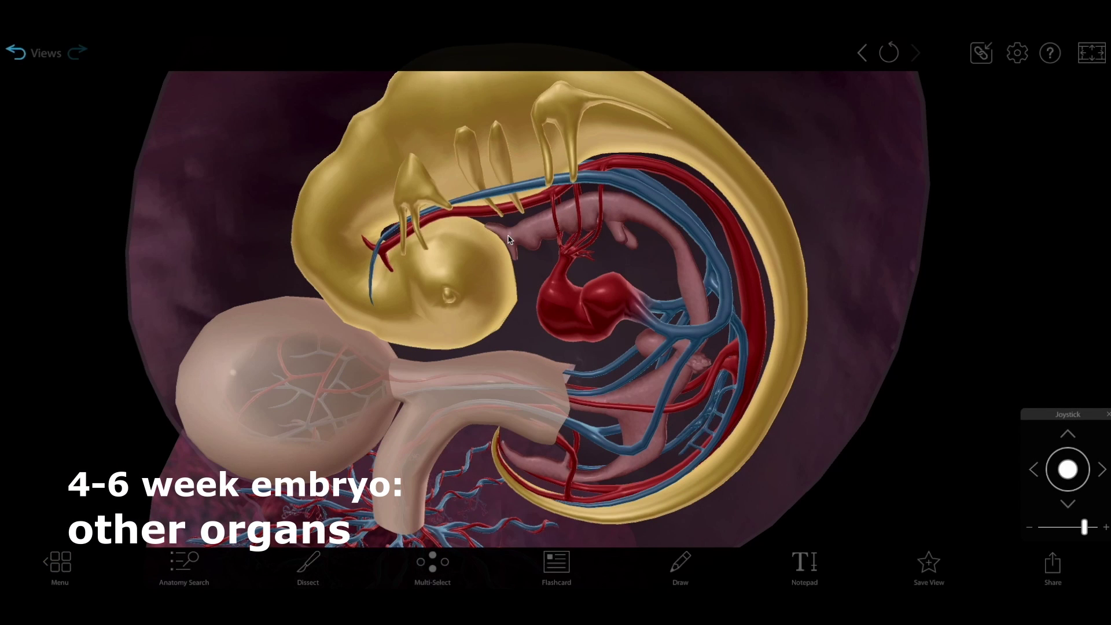
- Identify the embryo's digestive system structures, including the hindgut, cloaca, pharyngeal pouches and lung buds
left_click(508, 239)
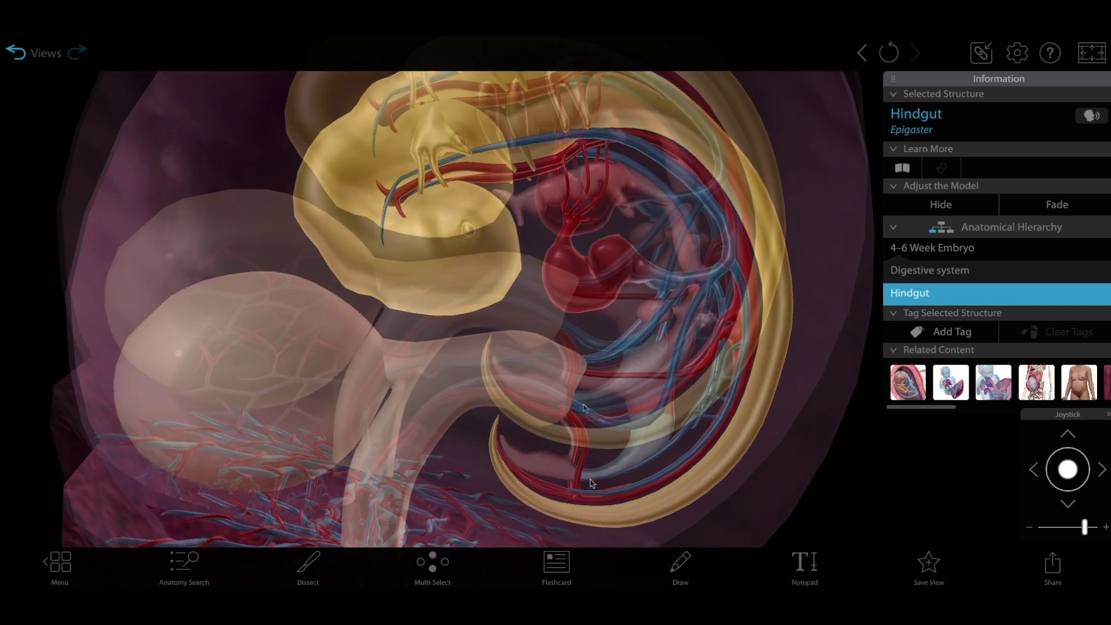
left_click(546, 393)
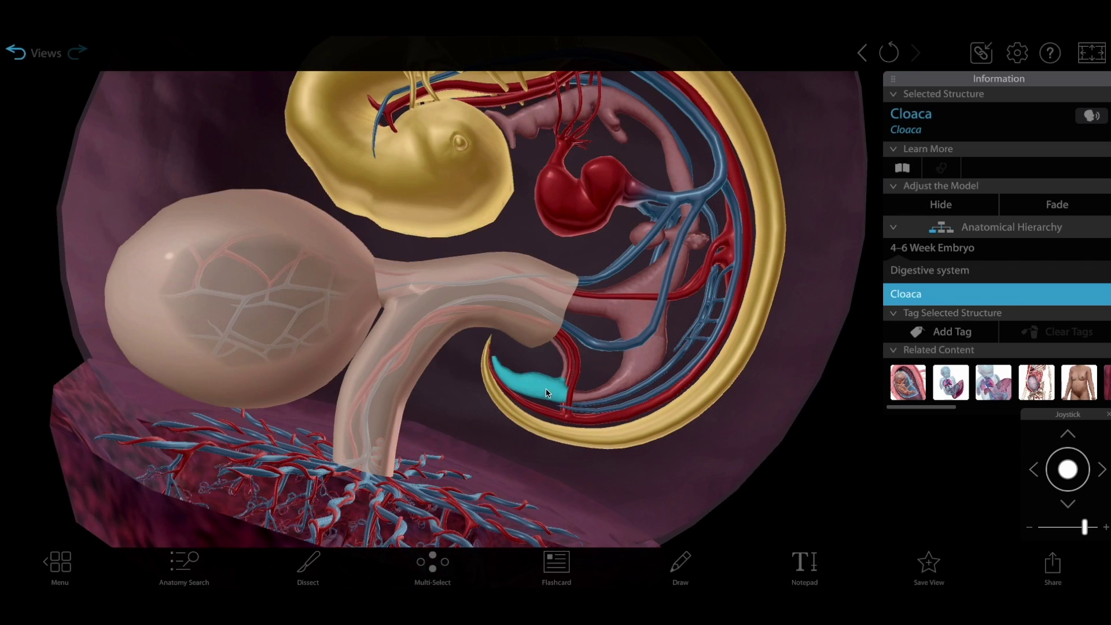
left_click_drag(547, 393, 519, 172)
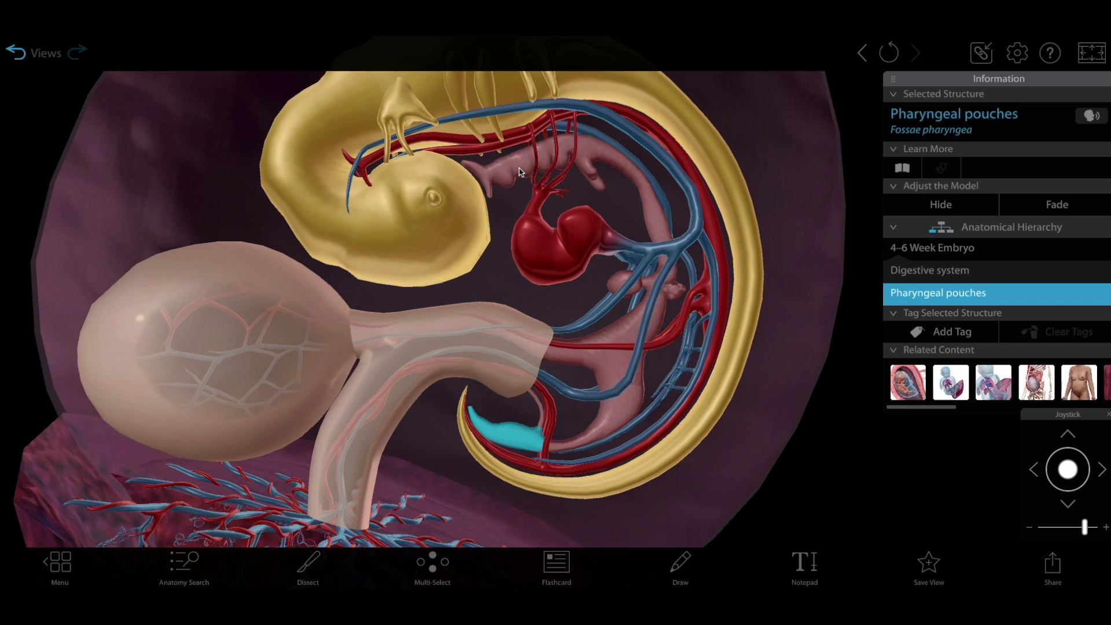
scroll(610, 284, "up", 3)
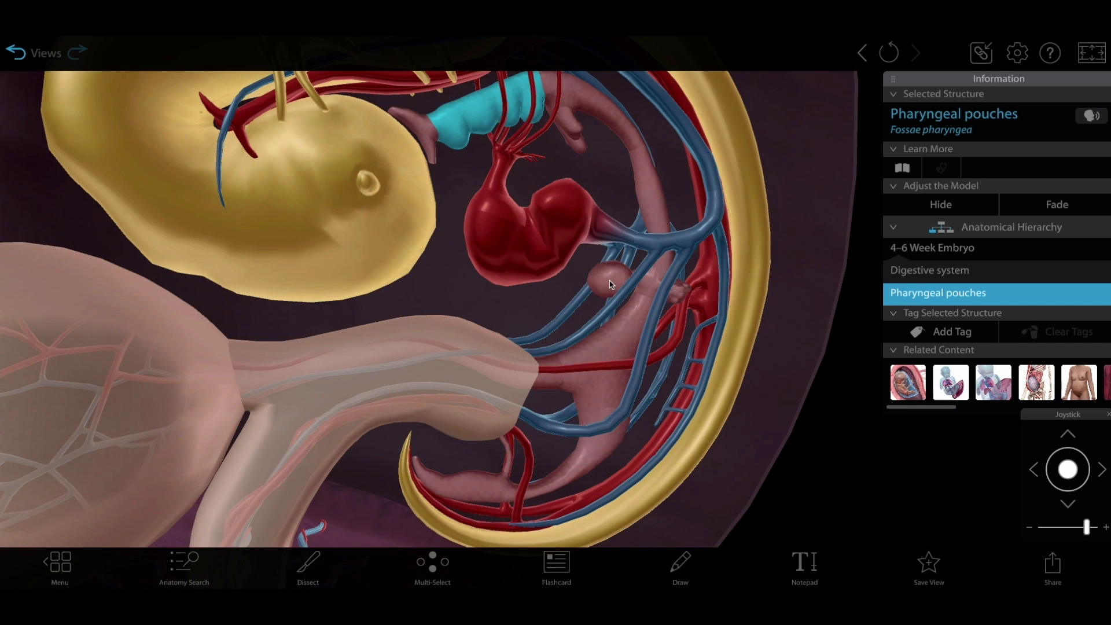
left_click_drag(650, 334, 454, 312)
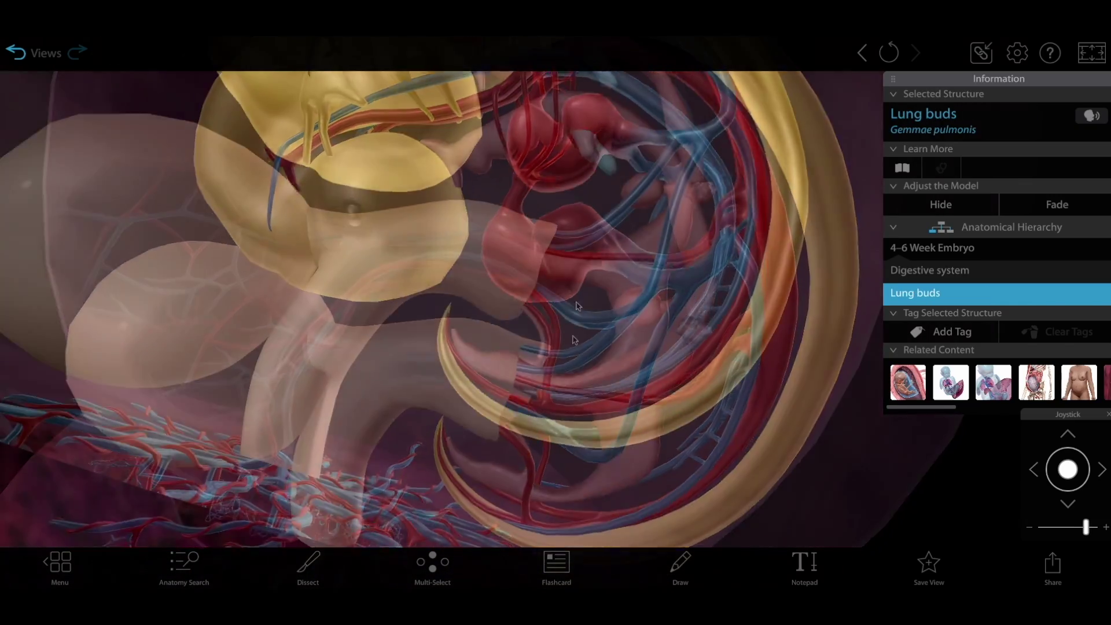
left_click(543, 332)
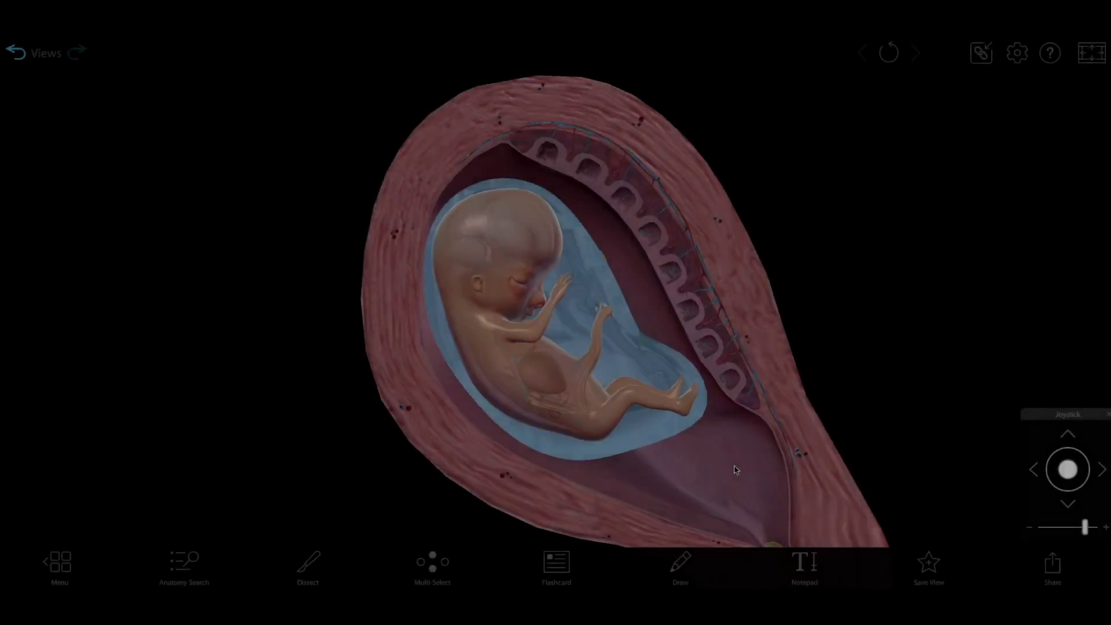
- Hide the amniotic sac around the fetus, and identify the chorion and the yolk sac with its yolk stalk
left_click(727, 458)
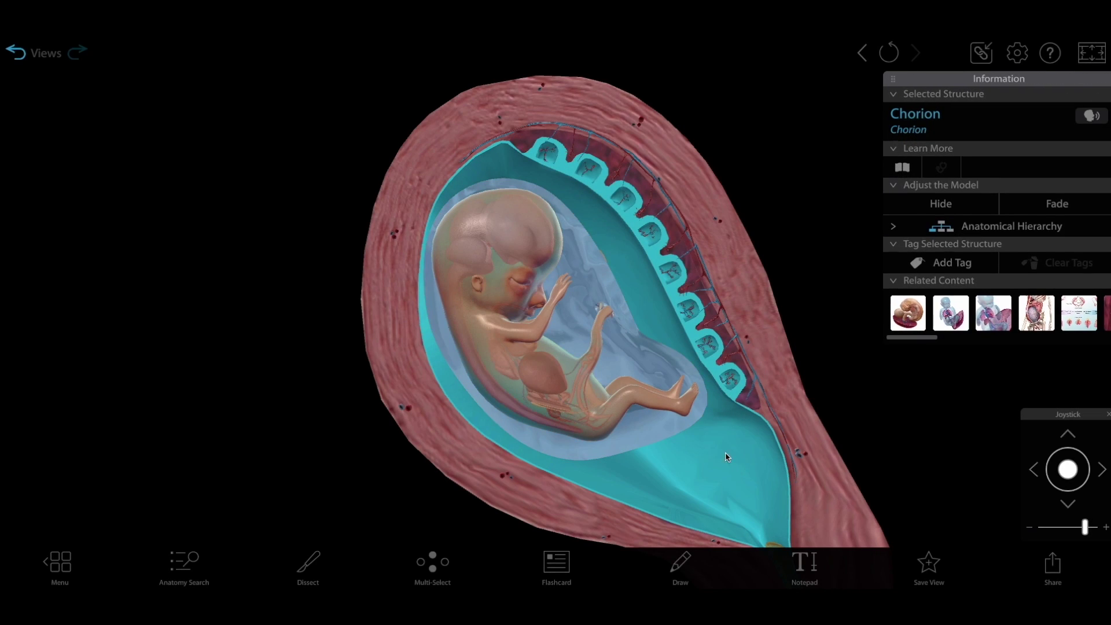
left_click(628, 340)
left_click_drag(664, 317, 524, 388)
scroll(560, 354, "up", 4)
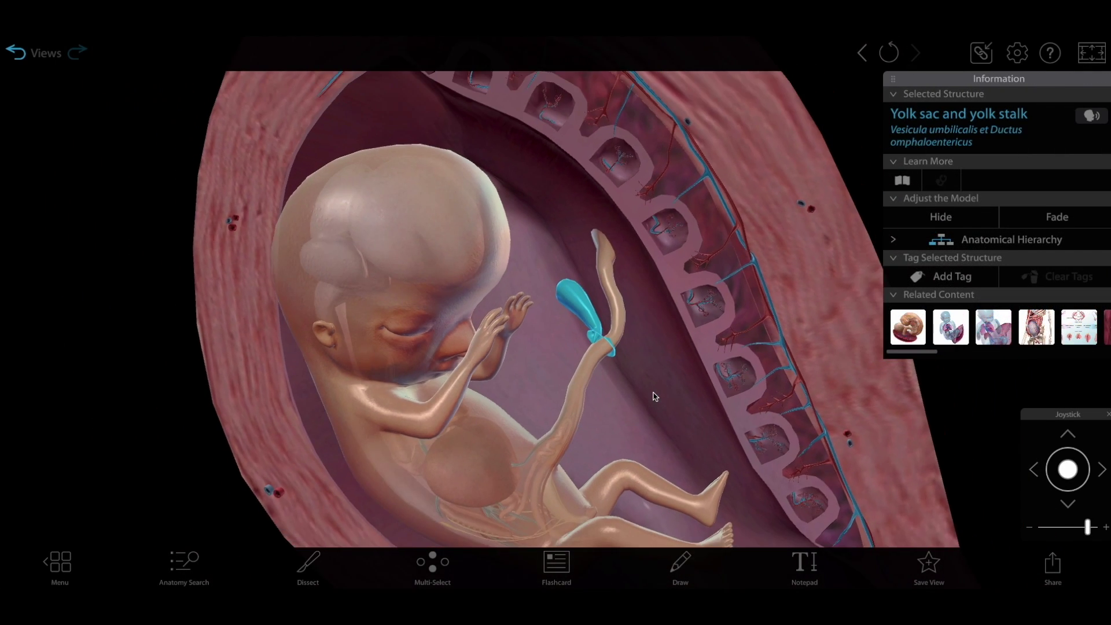
left_click_drag(655, 396, 690, 226)
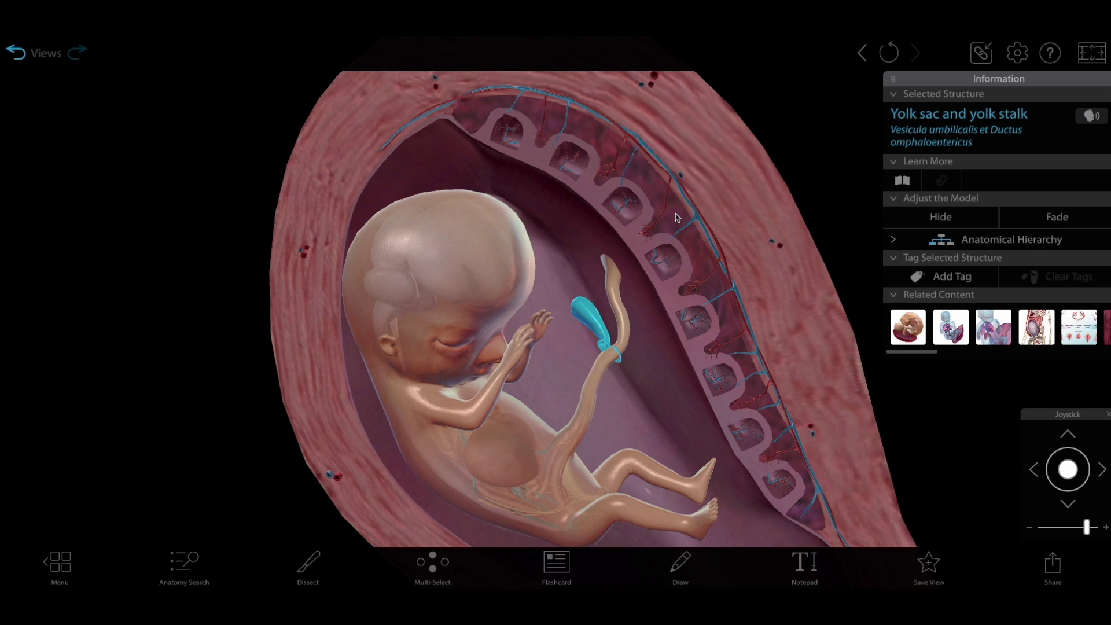
- Identify the placenta along the uterine wall and the umbilical cord beside the yolk sac up close
left_click(677, 217)
left_click_drag(652, 388, 712, 395)
left_click(713, 398)
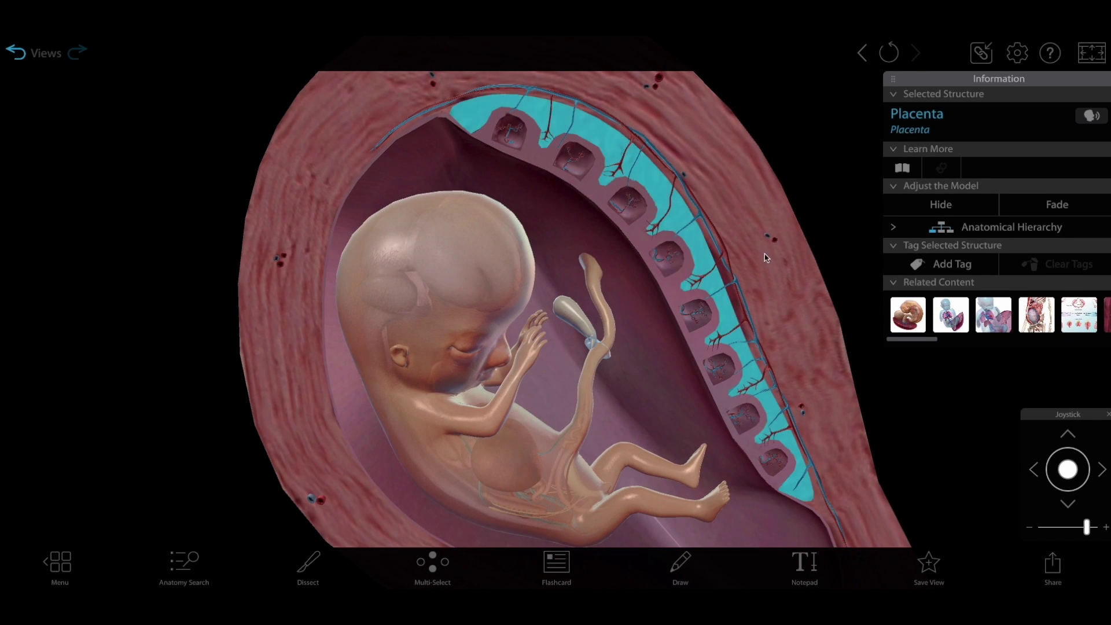
scroll(621, 426, "up", 5)
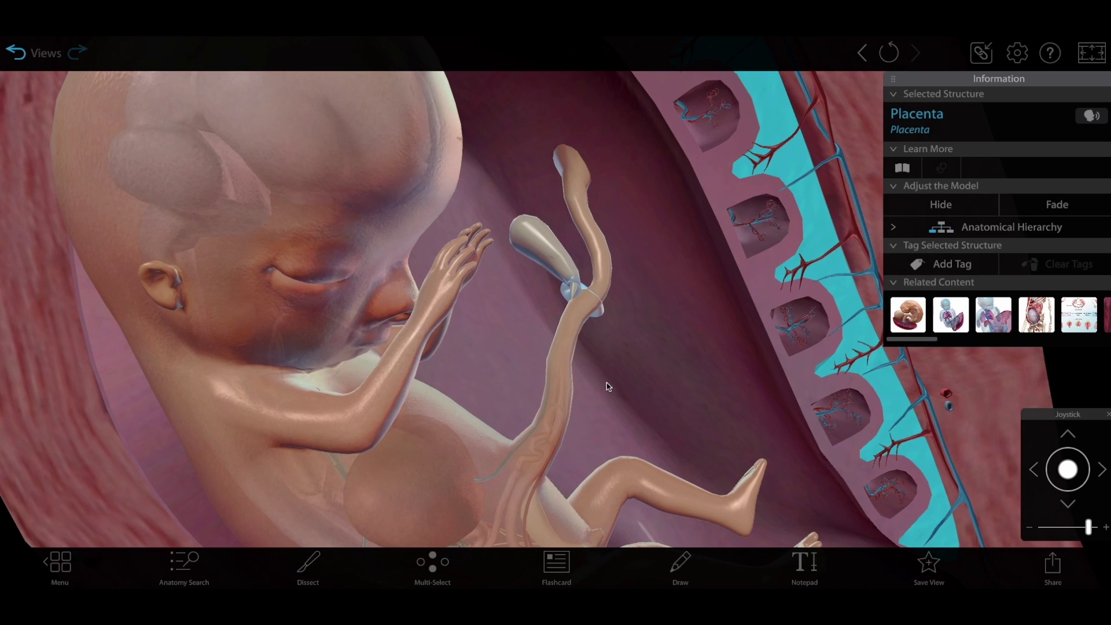
left_click(571, 336)
scroll(620, 369, "up", 5)
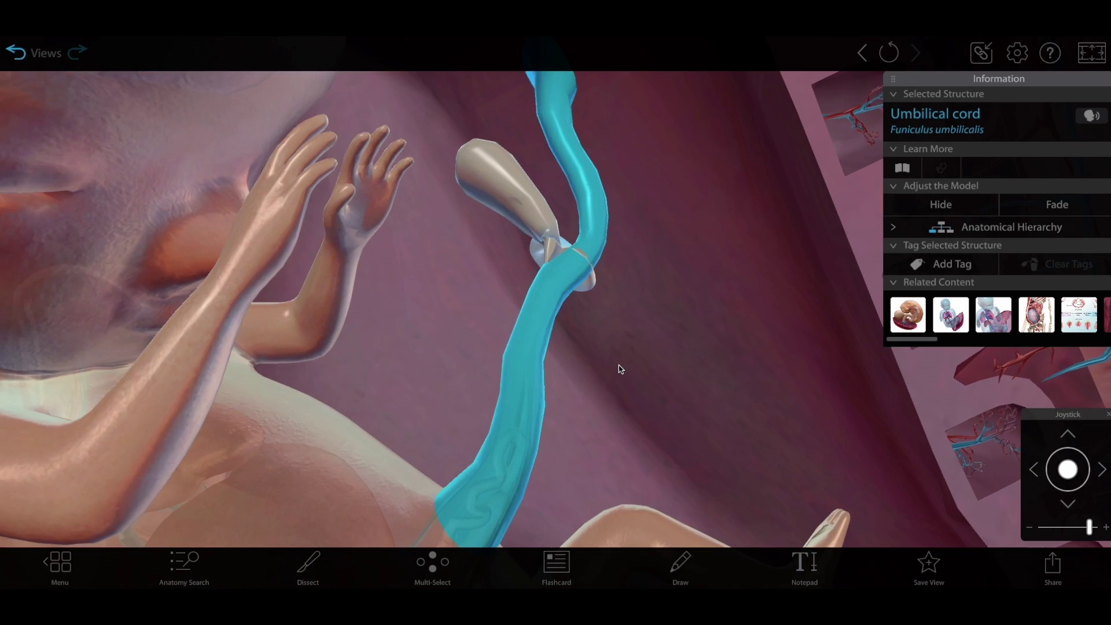
- Hide the umbilical cord's outer covering and examine the vessels running between the fetus and the placenta
key("h")
left_click_drag(543, 470, 562, 398)
mouse_move(551, 467)
left_mouse_down()
mouse_move(538, 426)
mouse_move(551, 372)
mouse_move(528, 362)
mouse_move(515, 457)
mouse_move(542, 453)
left_mouse_up()
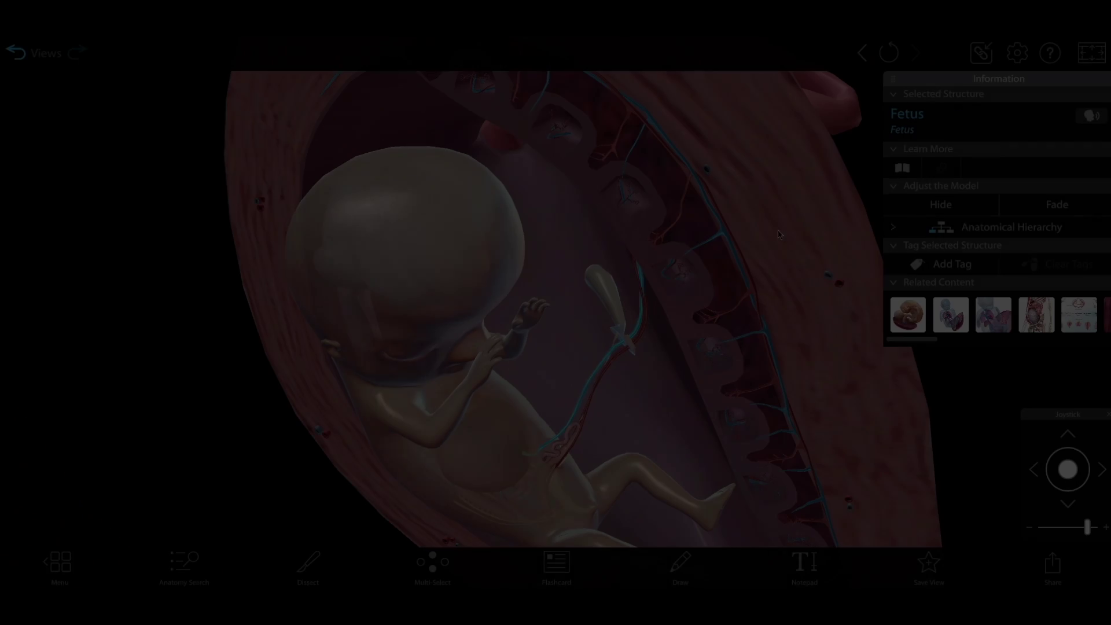
- Hide the fetus's outer body and examine its brain and spinal cord
left_click(964, 208)
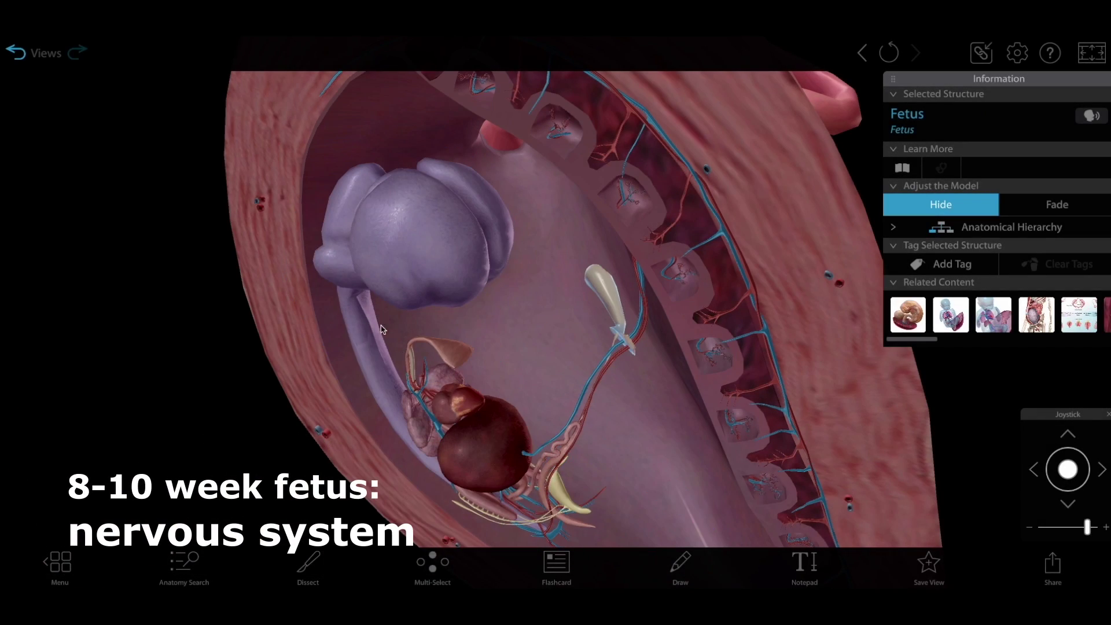
left_click(420, 292)
left_click_drag(367, 396, 543, 234)
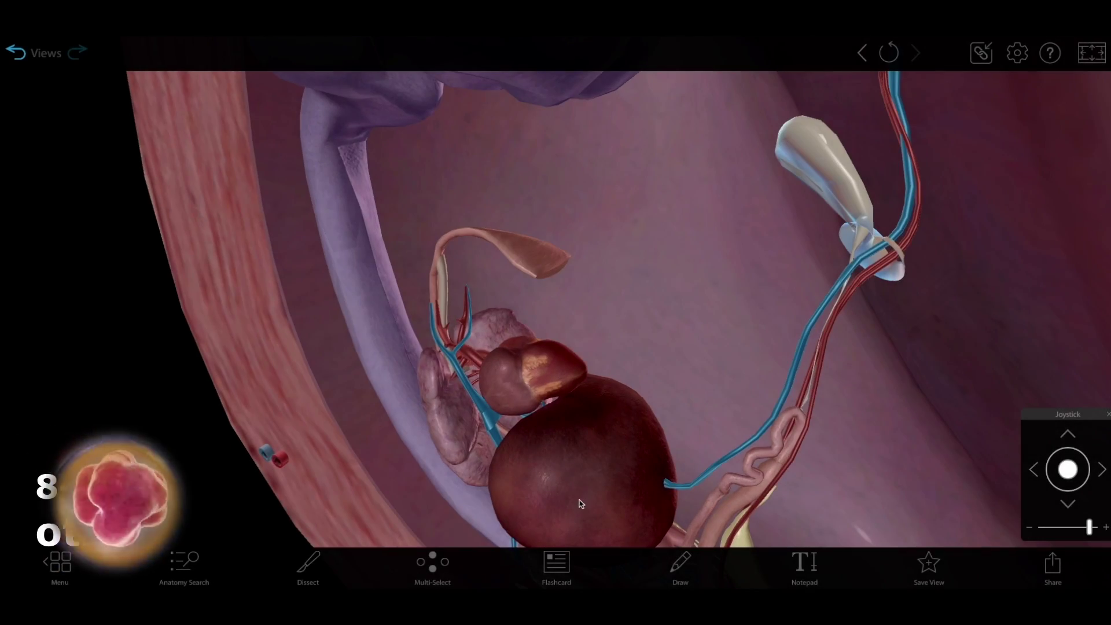
- Identify the heart, lungs, liver and spleen of the 8-10 week fetus from several angles
left_click_drag(583, 506, 475, 435)
left_click(558, 317)
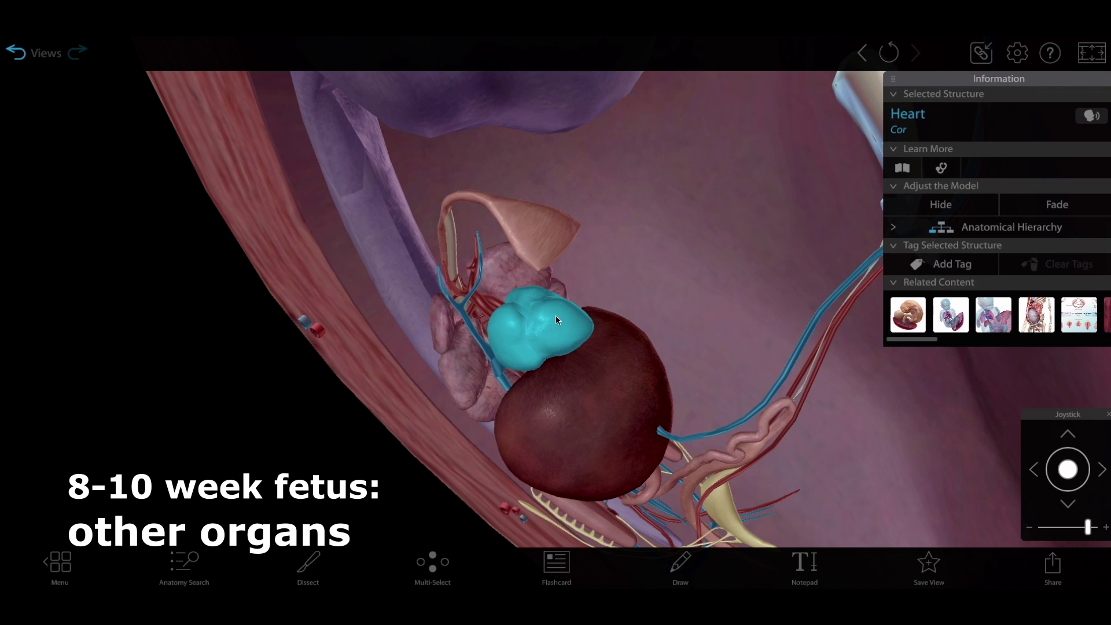
left_click_drag(543, 401, 647, 319)
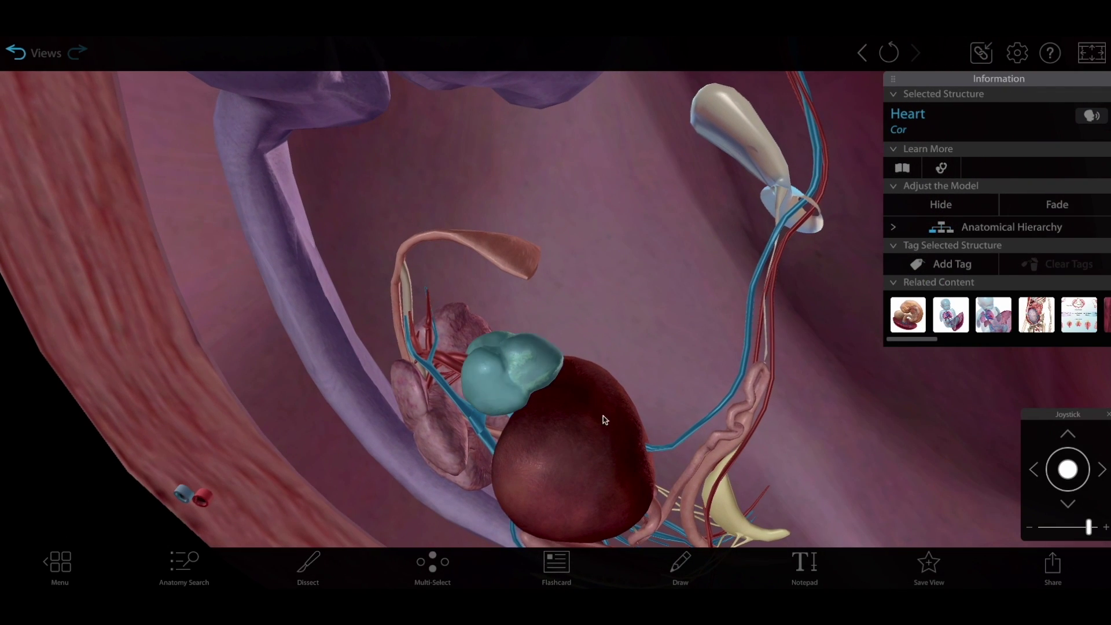
left_click_drag(601, 418, 547, 383)
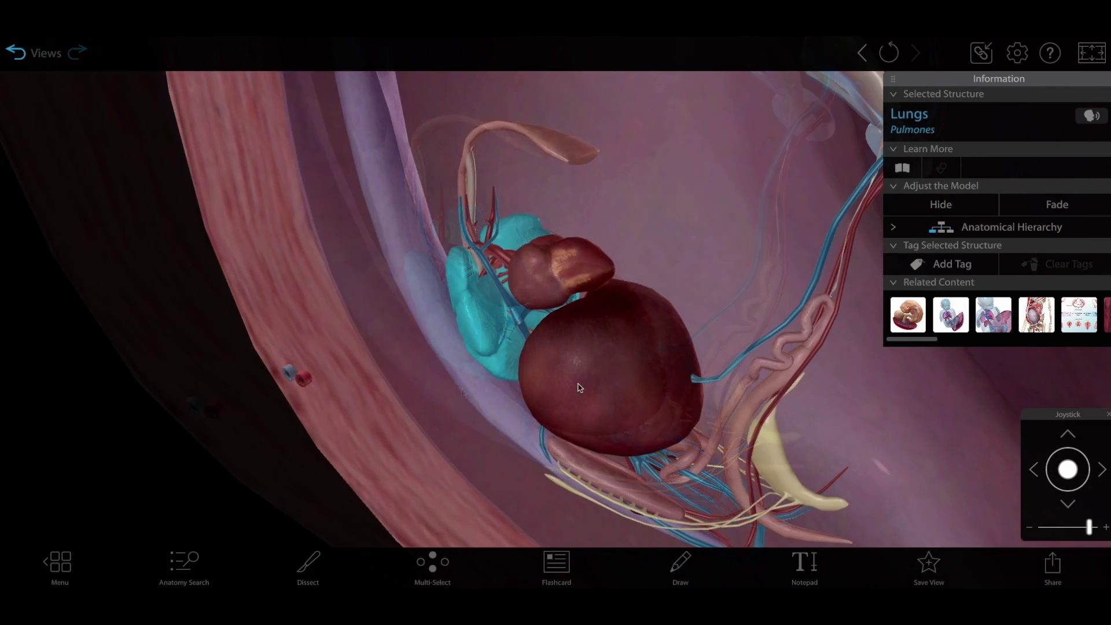
left_click(578, 384)
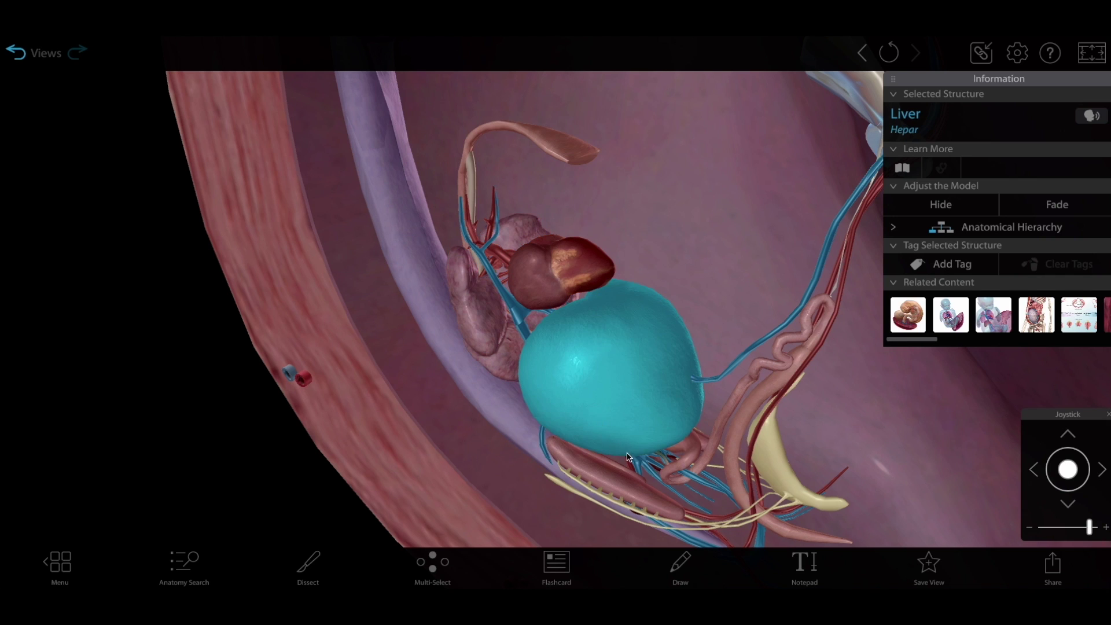
left_click_drag(578, 384, 755, 243)
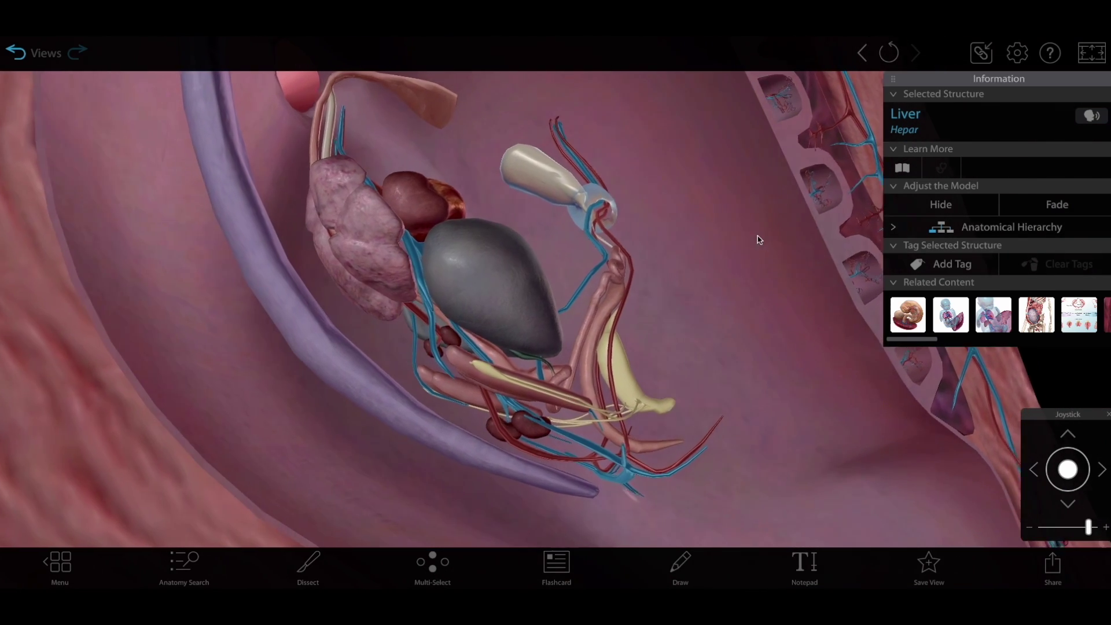
left_click_drag(756, 243, 402, 405)
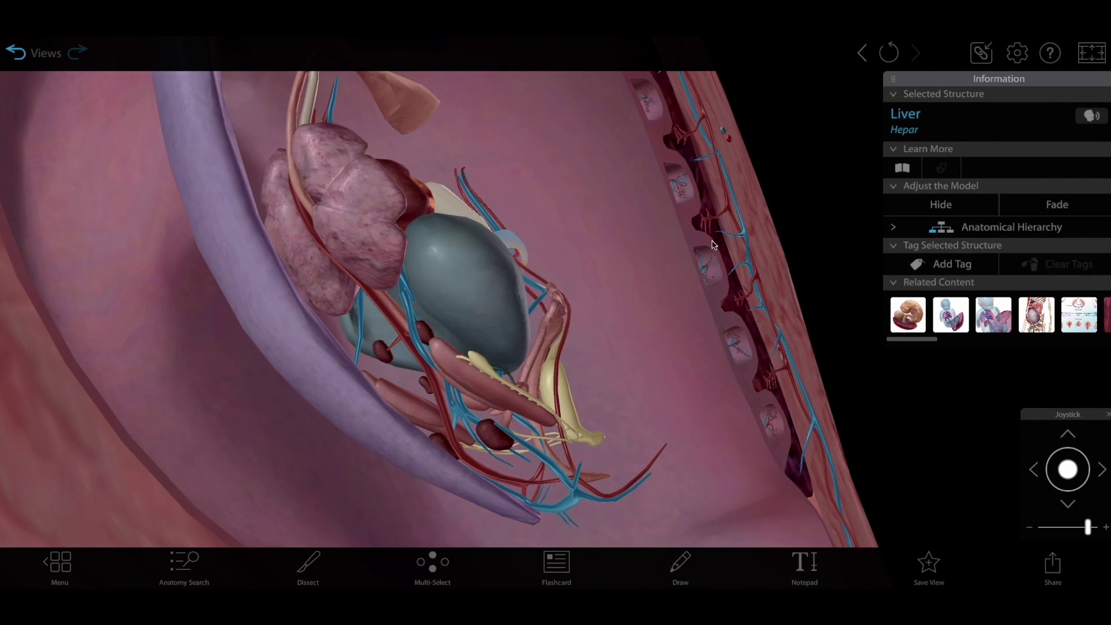
left_click(428, 389)
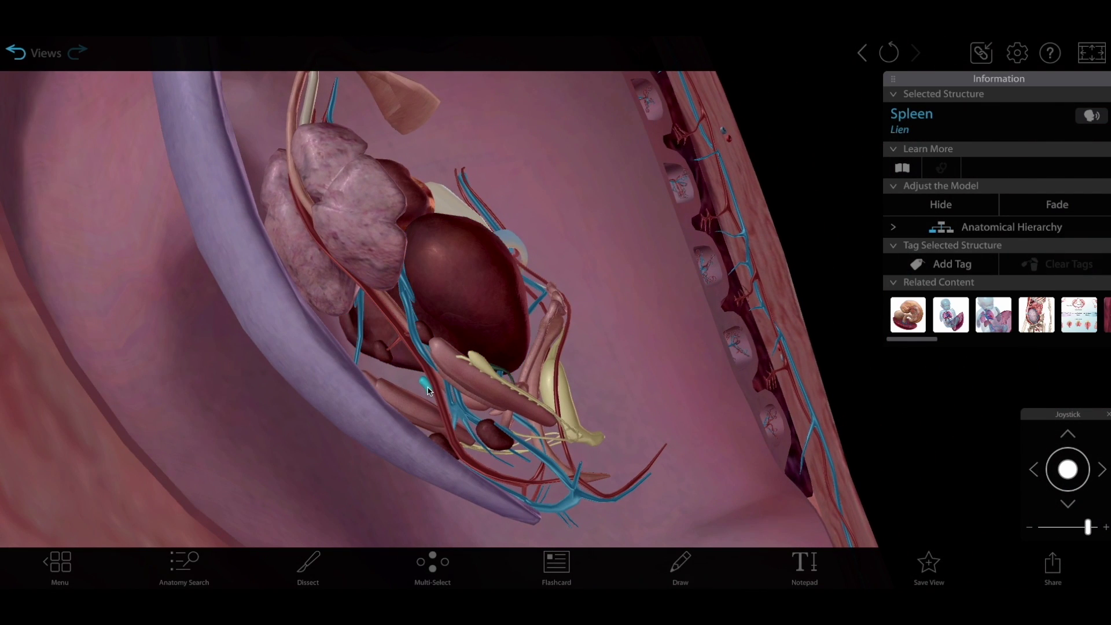
- Identify the fetus's digestive structures, from the pharynx and oral cavity through the small intestine to the end of the bowel
left_click_drag(429, 458, 433, 401)
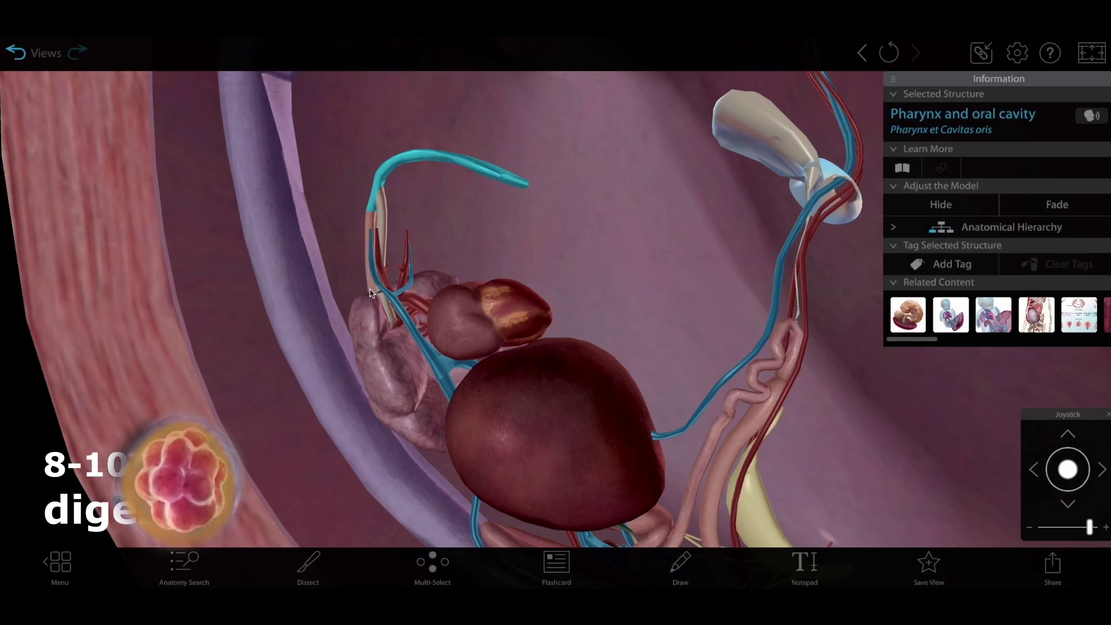
left_click_drag(394, 288, 504, 273)
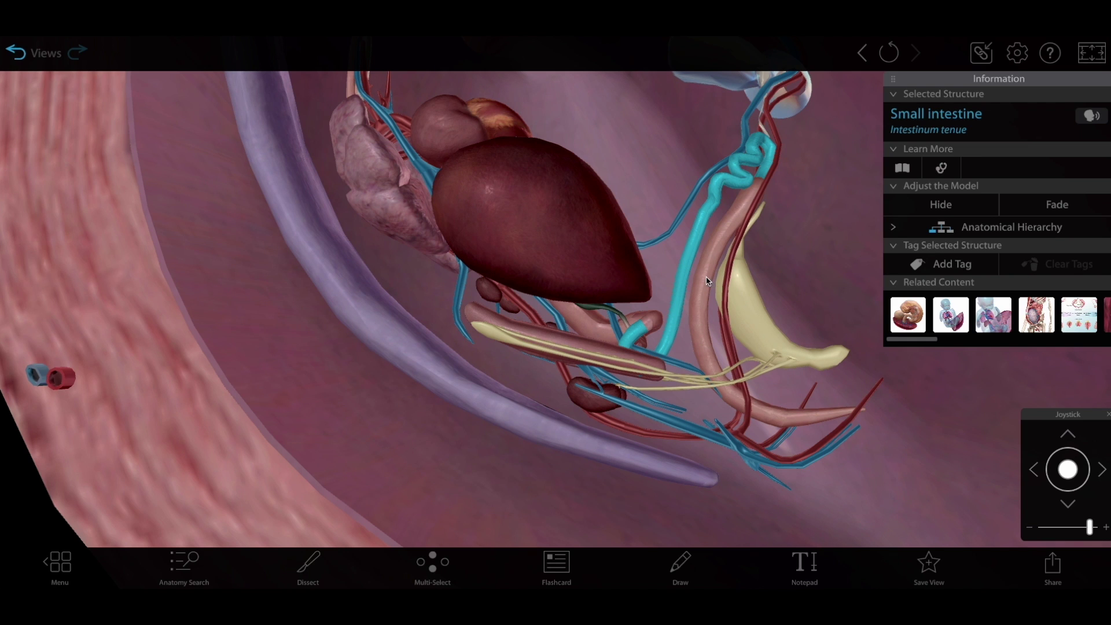
left_click(803, 420)
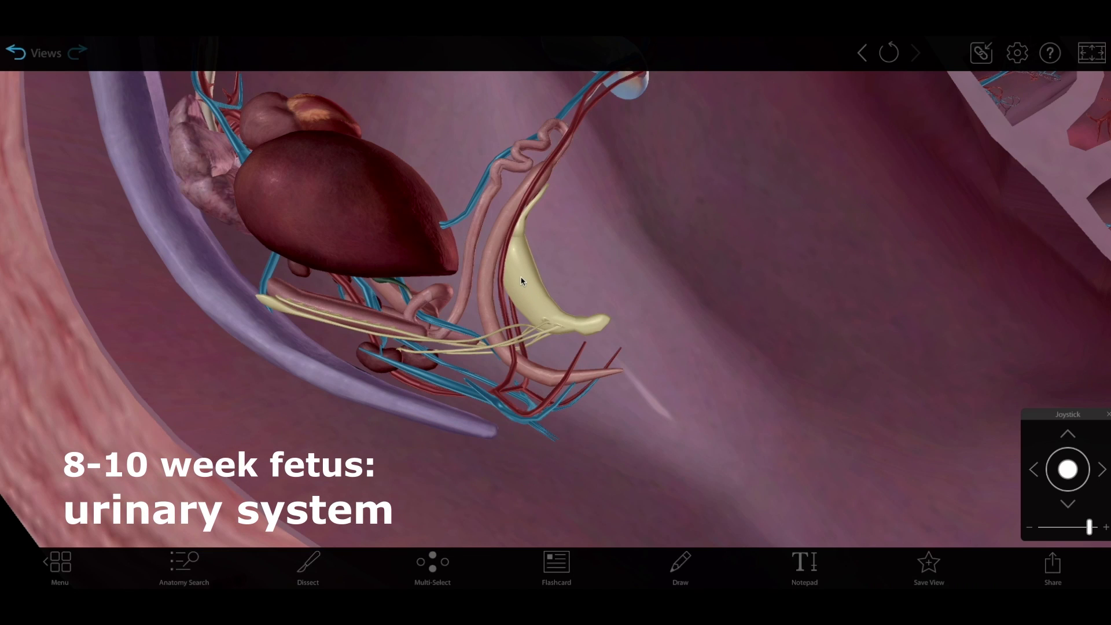
- Identify the fetus's urinary structures, including the bladder, the mesonephroses and a kidney
left_click(526, 284)
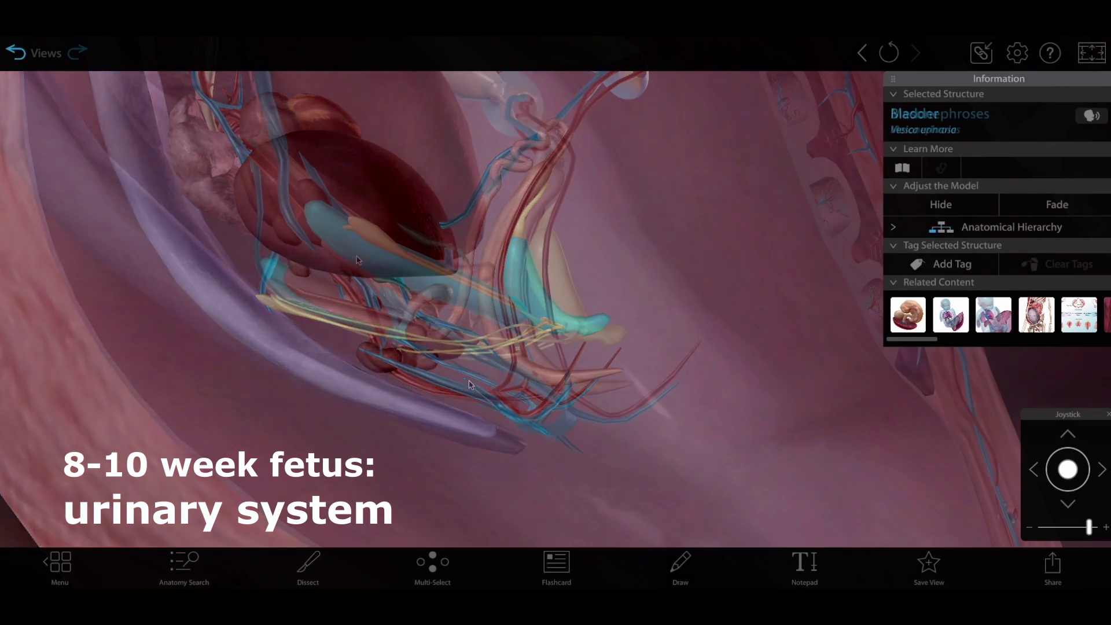
left_click(396, 281)
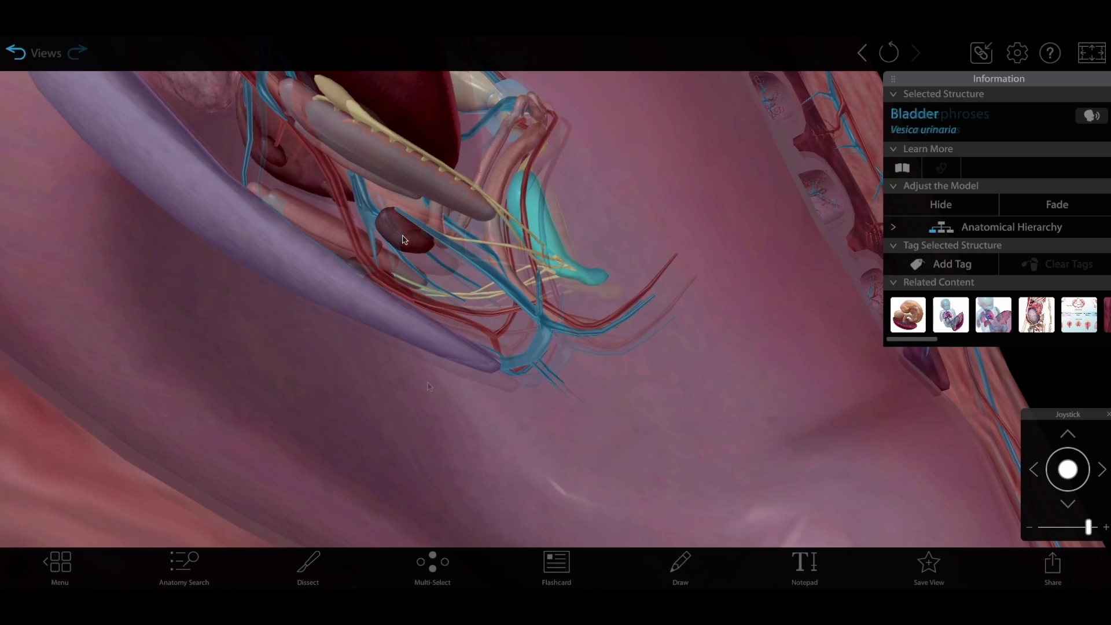
left_click(403, 239)
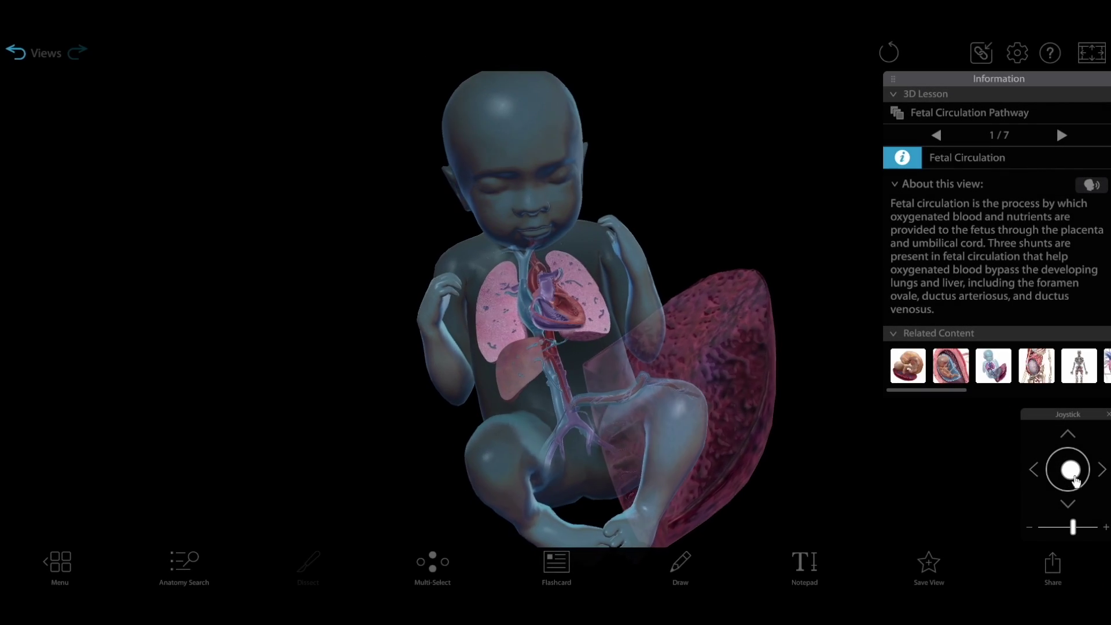
- Examine the Fetal Circulation Pathway model from the side, and open the pregnant abdomen model to view the fetus inside the uterus
left_click_drag(1074, 478, 1072, 478)
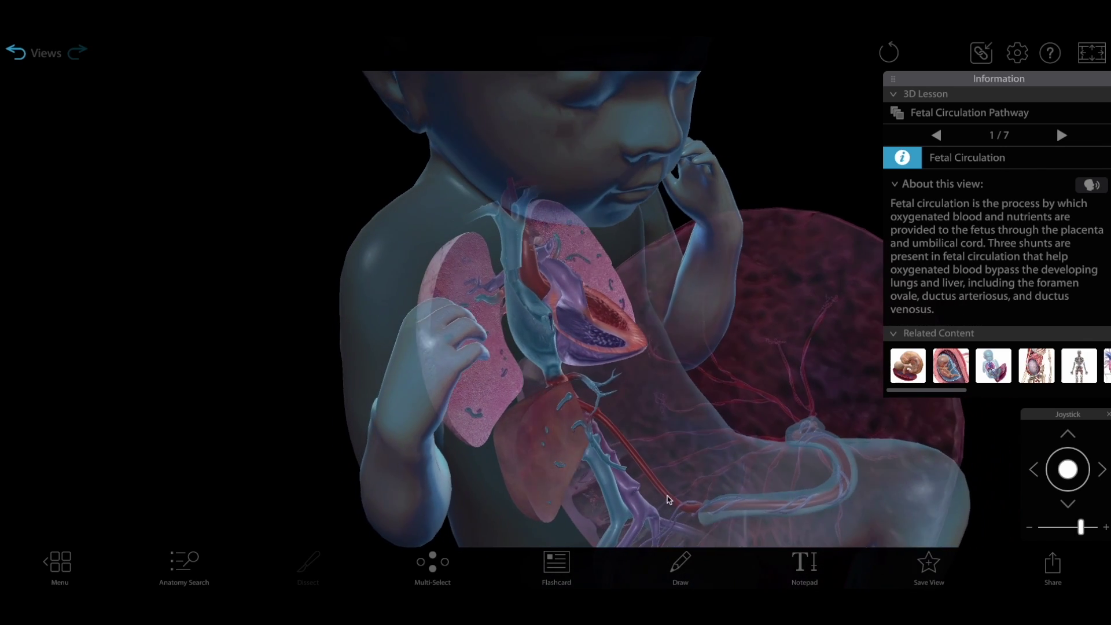
left_click(1030, 371)
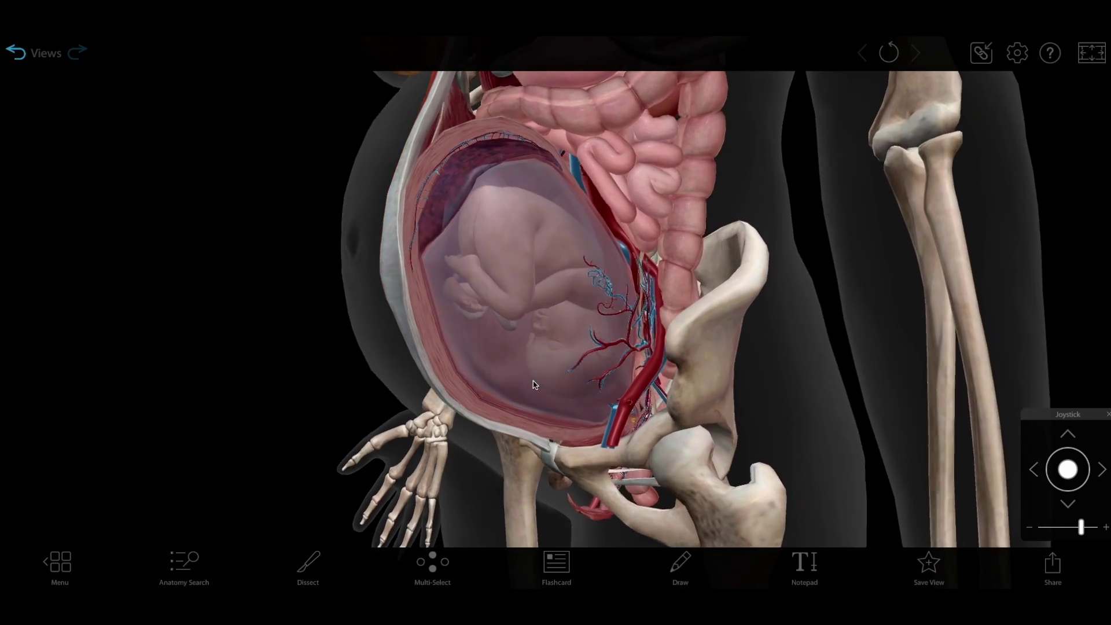
left_click_drag(485, 373, 575, 299)
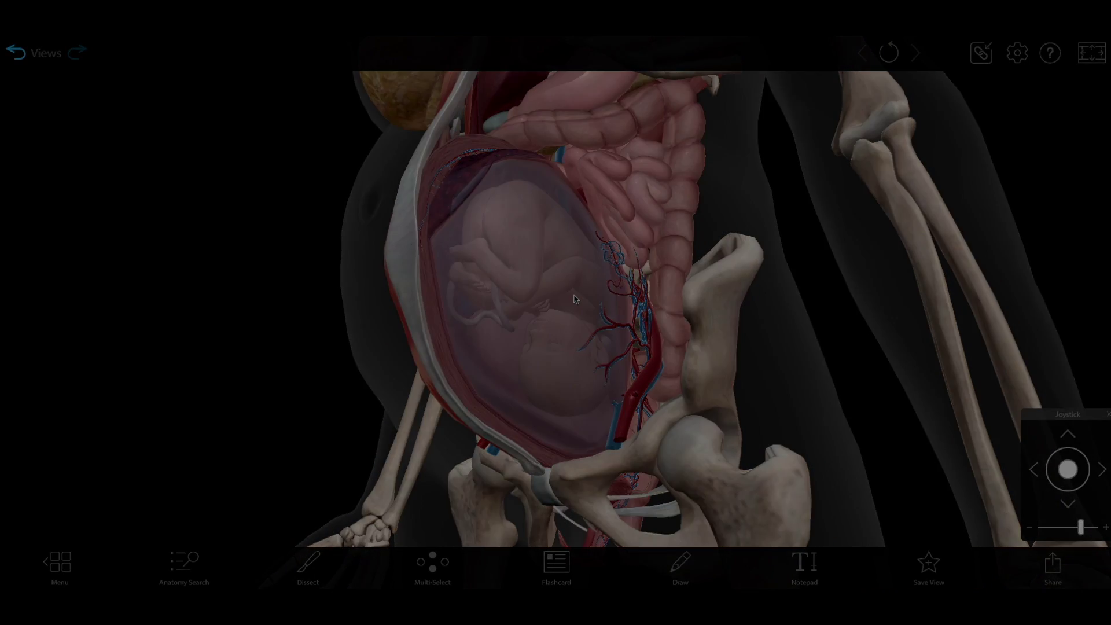